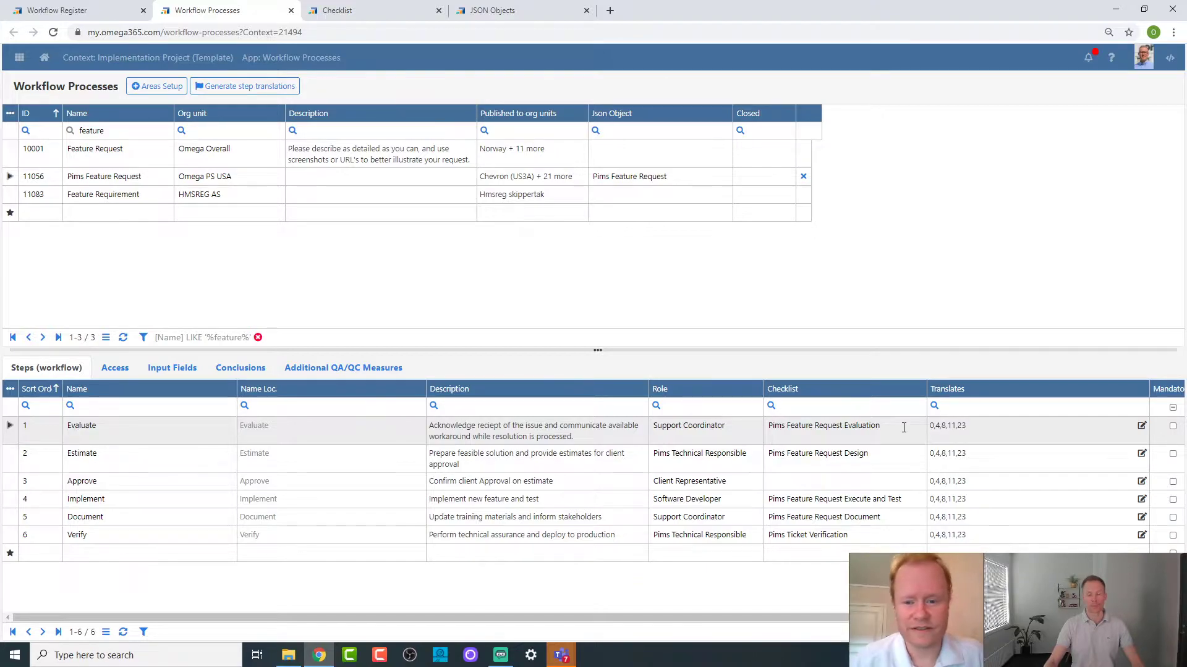
Step: Look at the checklist choices for the Evaluate step of Pims Feature Request and at the items in its checklist
{"action": "left_click", "coordinate": [901, 428]}
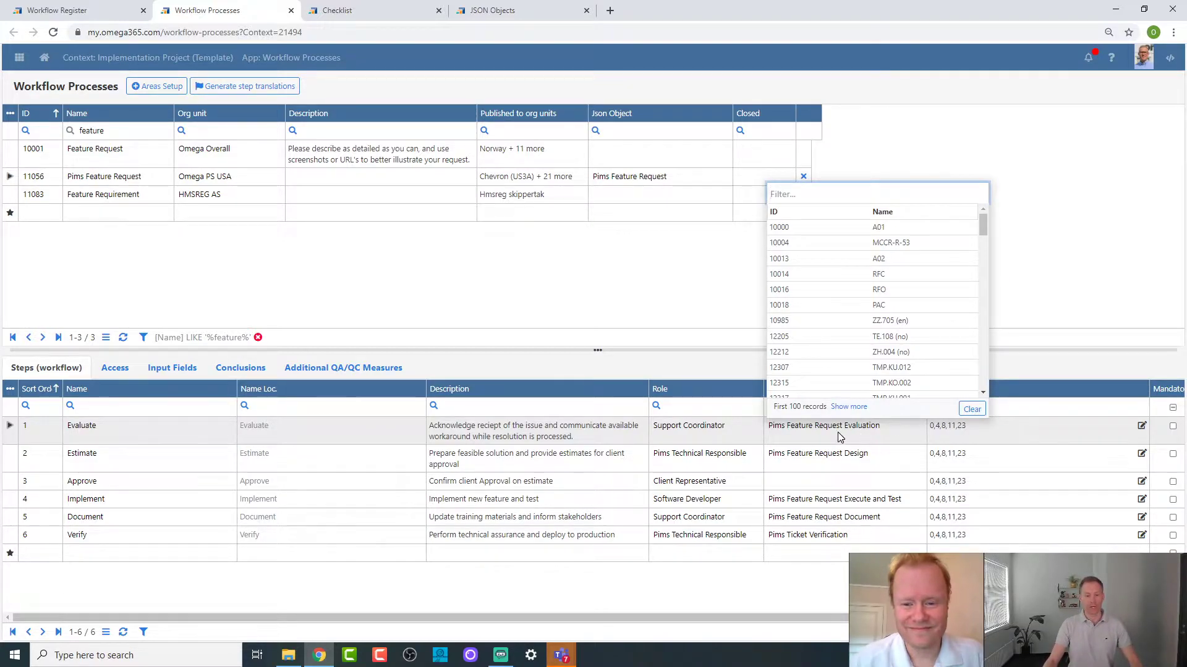
{"action": "left_click", "coordinate": [359, 14]}
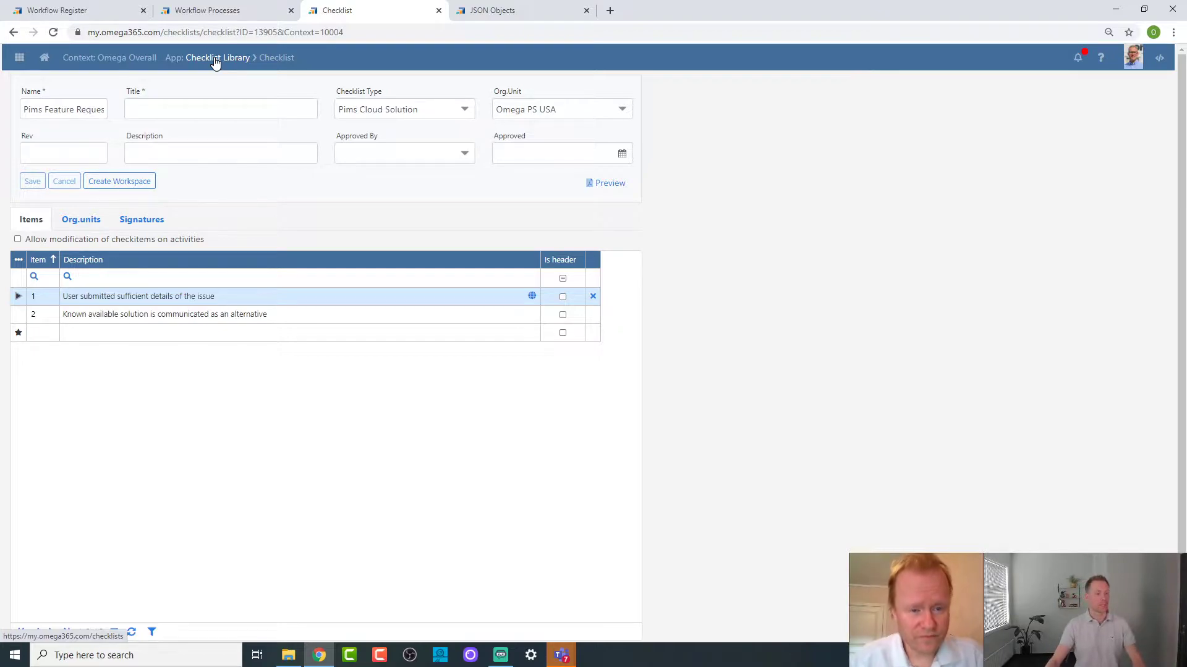
{"action": "left_click", "coordinate": [235, 19]}
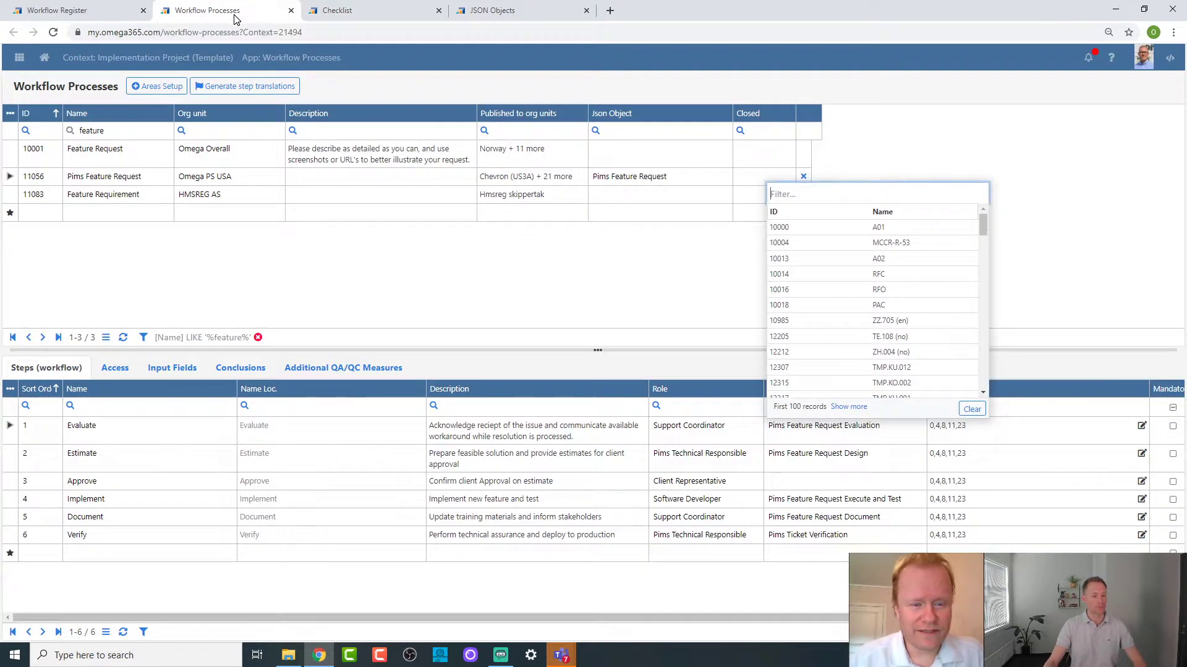
{"action": "left_click", "coordinate": [718, 301]}
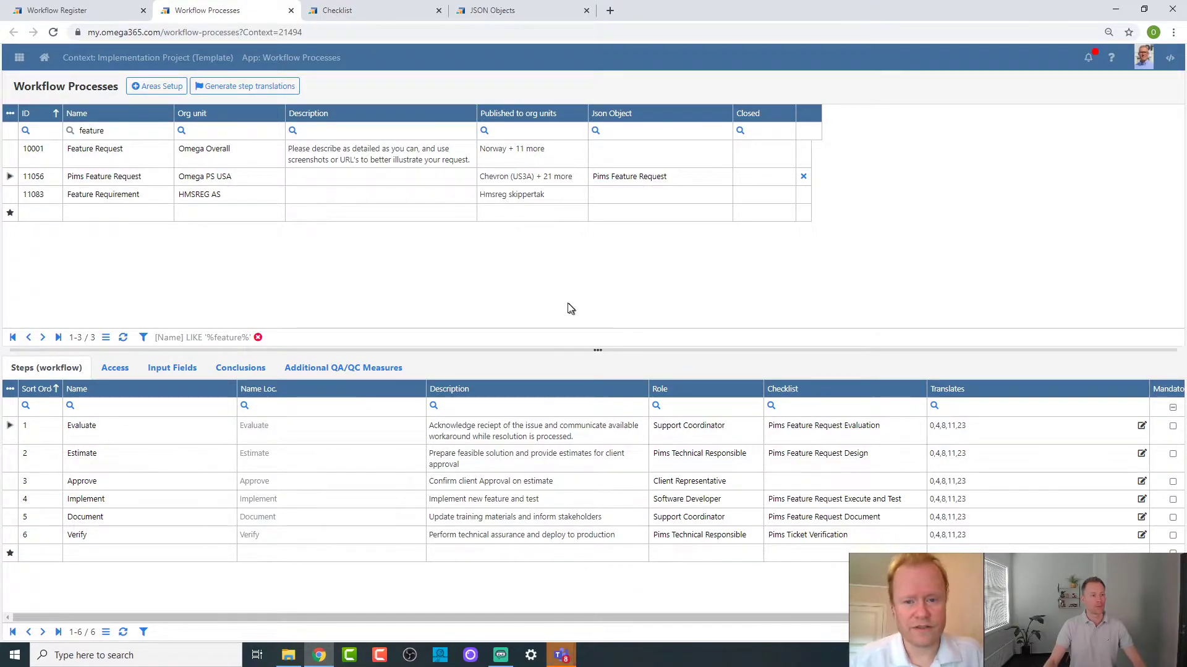
Step: View the JSON object choices for the Pims Feature Request process, and filter the JSON Objects register by the name "feature"
{"action": "left_click", "coordinate": [603, 176]}
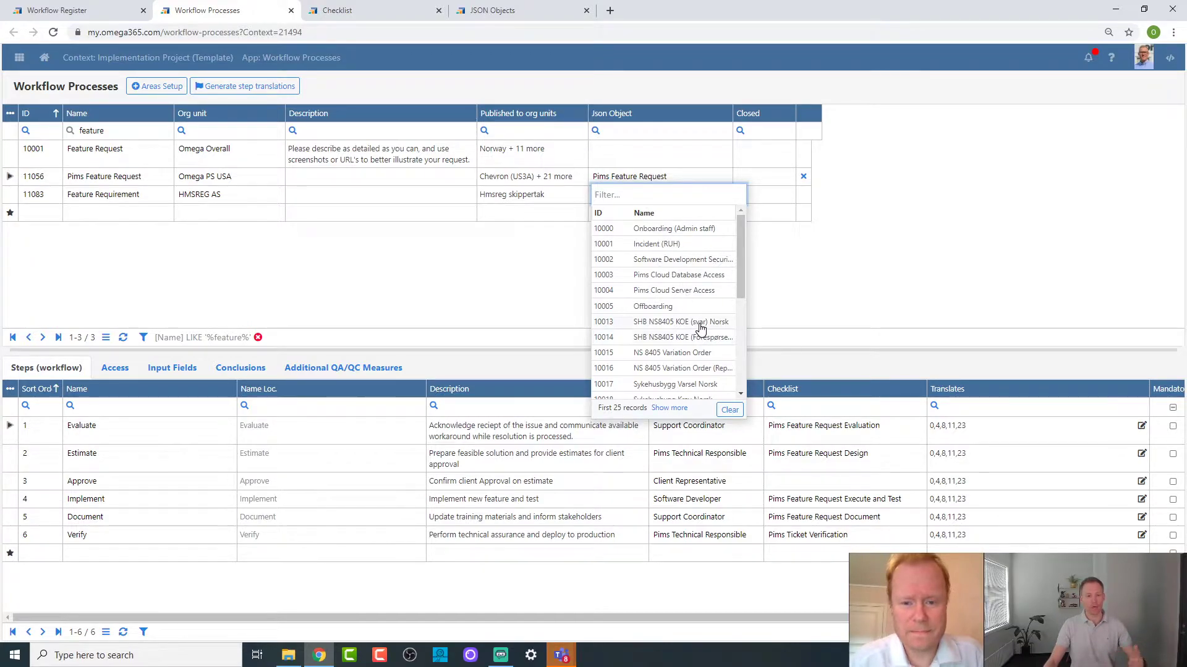
{"action": "left_click", "coordinate": [818, 268]}
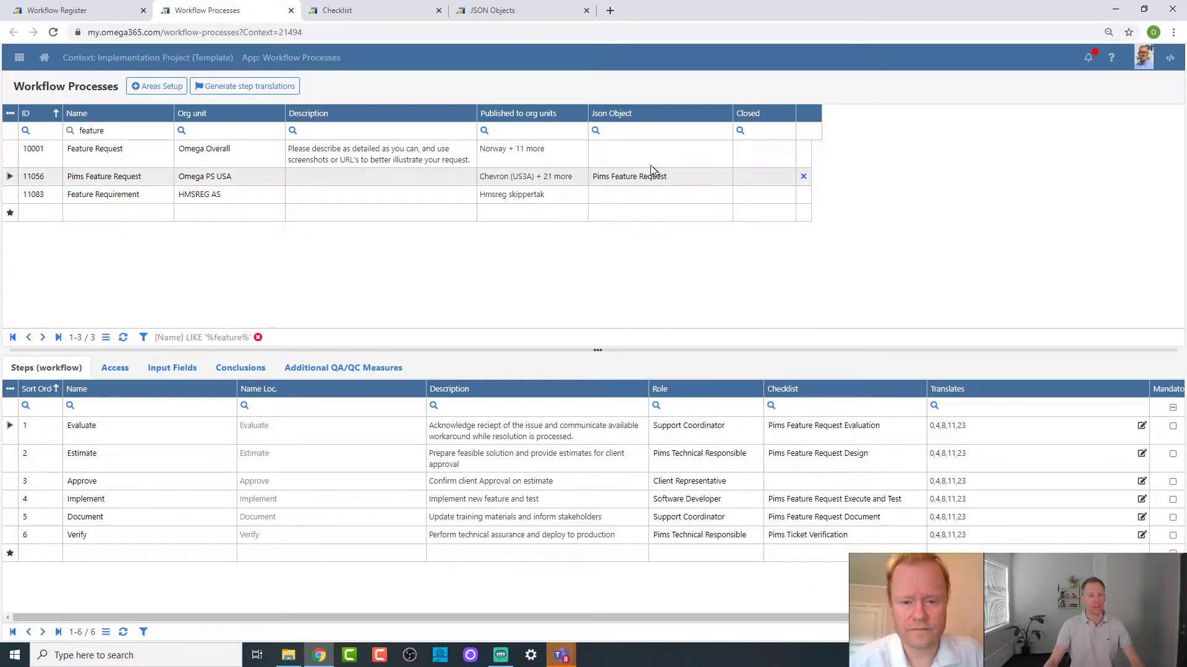
{"action": "left_click", "coordinate": [490, 16]}
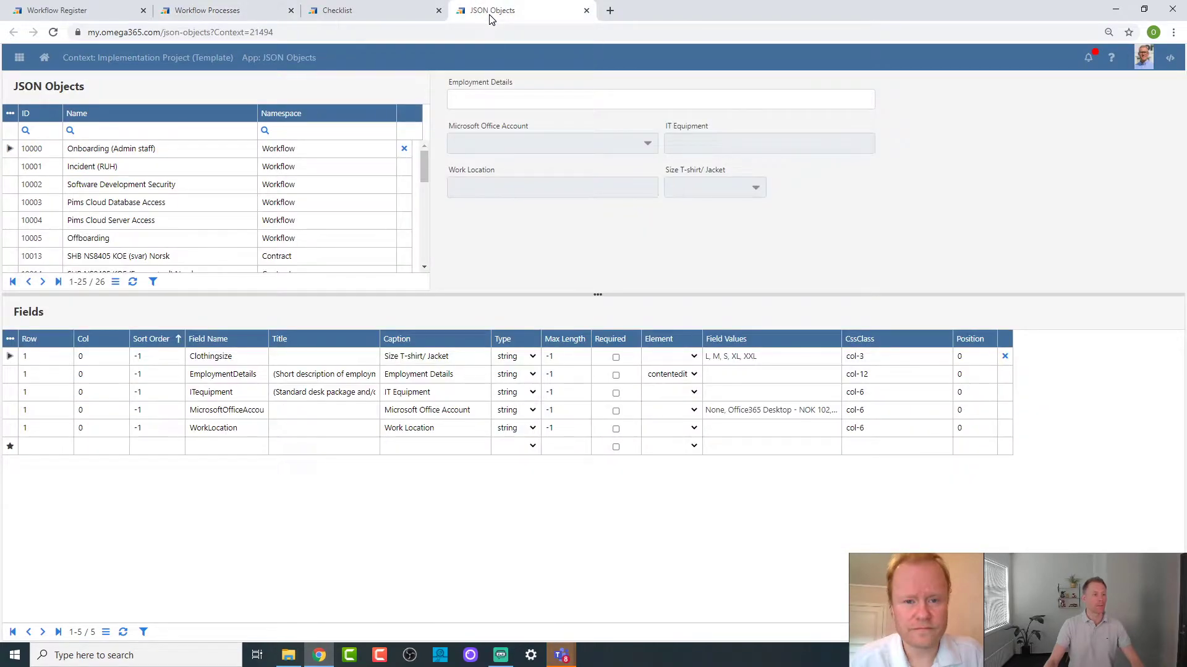
{"action": "left_click", "coordinate": [133, 132]}
{"action": "type", "text": "feature"}
{"action": "key", "text": "Return"}
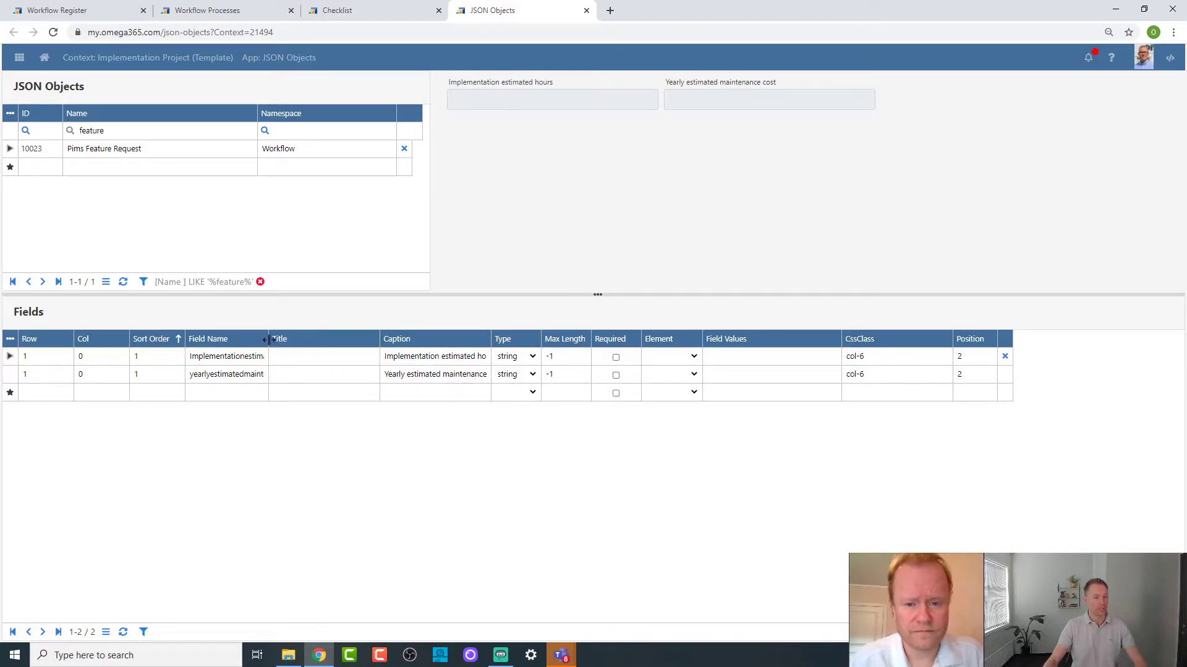
Step: Widen the Field Name and Caption columns of the Fields grid so their full texts can be read
{"action": "left_click_drag", "start_coordinate": [269, 340], "coordinate": [293, 340]}
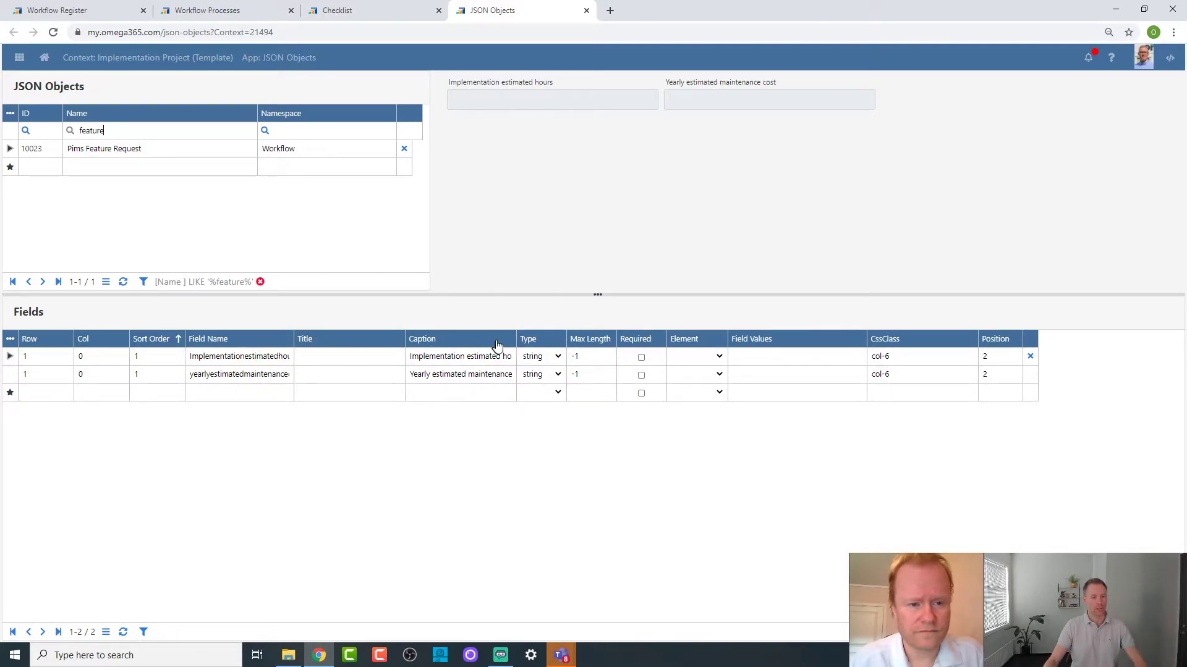
{"action": "left_click_drag", "start_coordinate": [294, 340], "coordinate": [332, 339]}
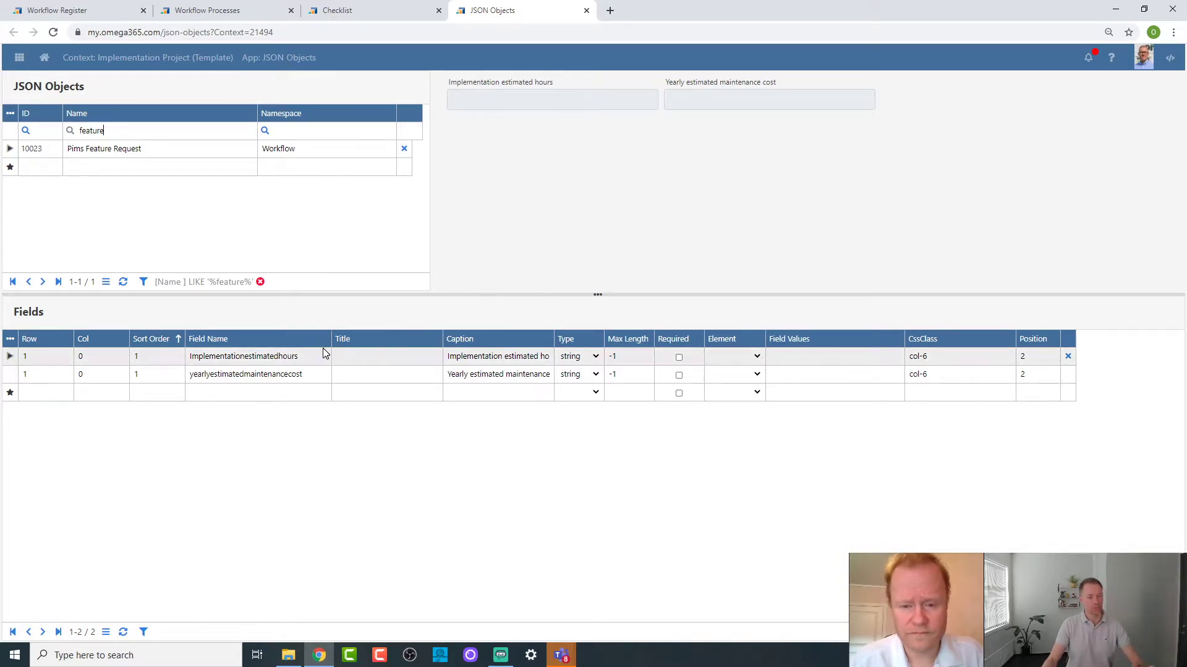
{"action": "left_click_drag", "start_coordinate": [558, 341], "coordinate": [631, 344]}
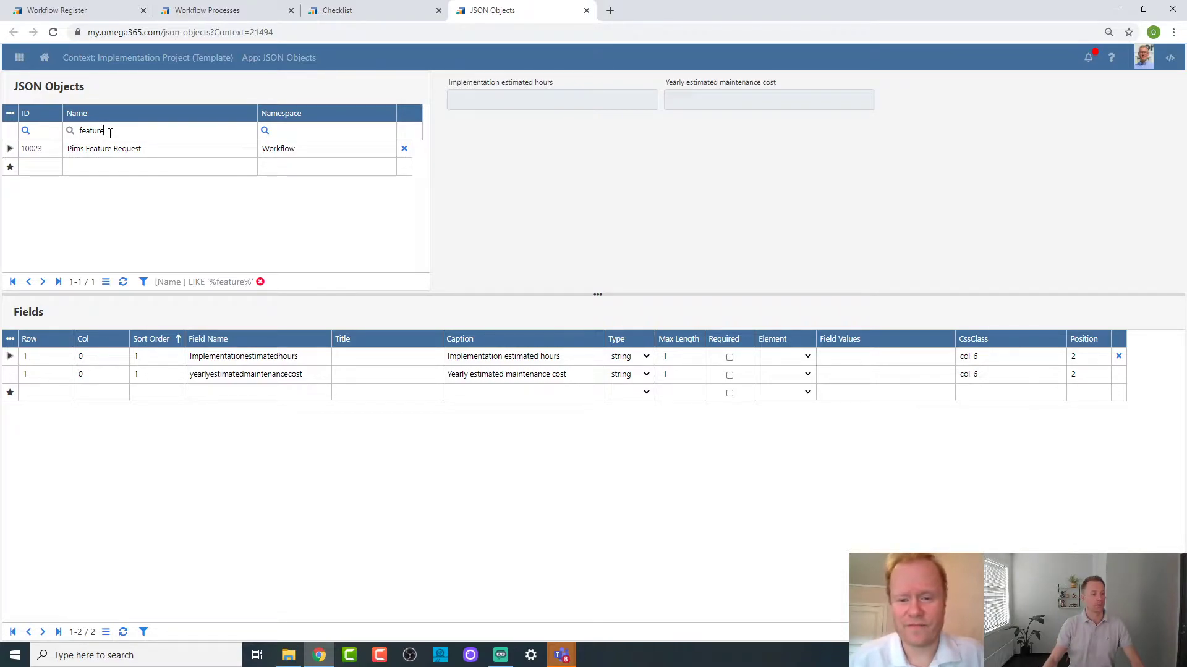
Step: Look at the type options and the field values list of the Implementation estimated hours field
{"action": "left_click", "coordinate": [647, 358]}
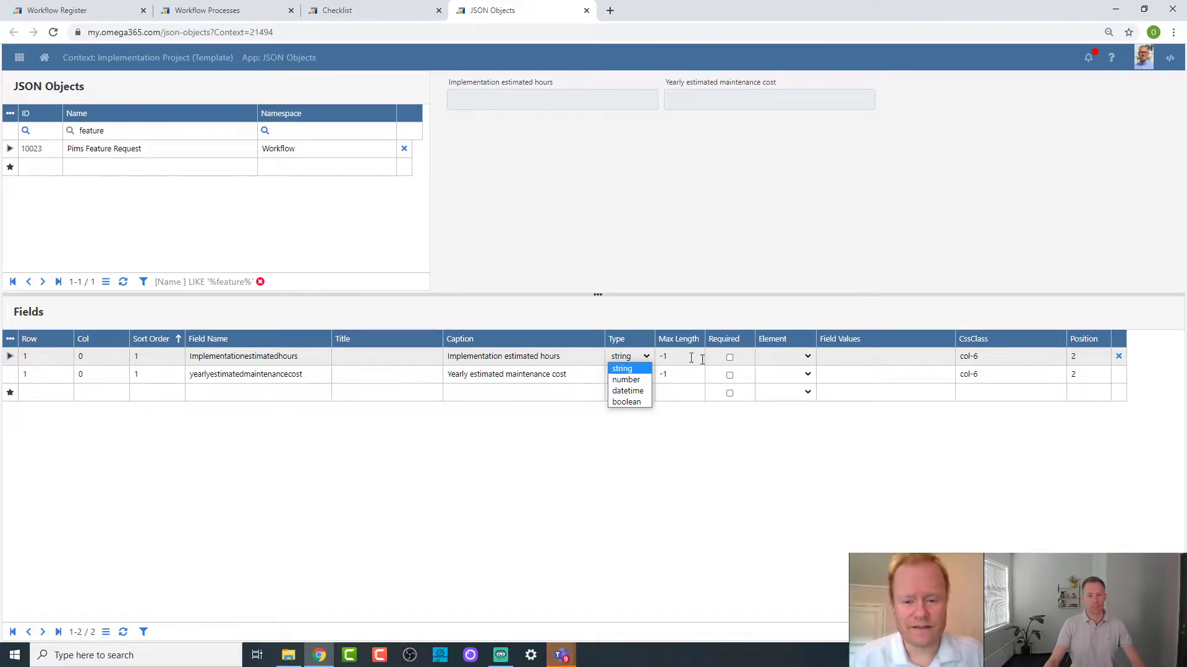
{"action": "left_click", "coordinate": [853, 357]}
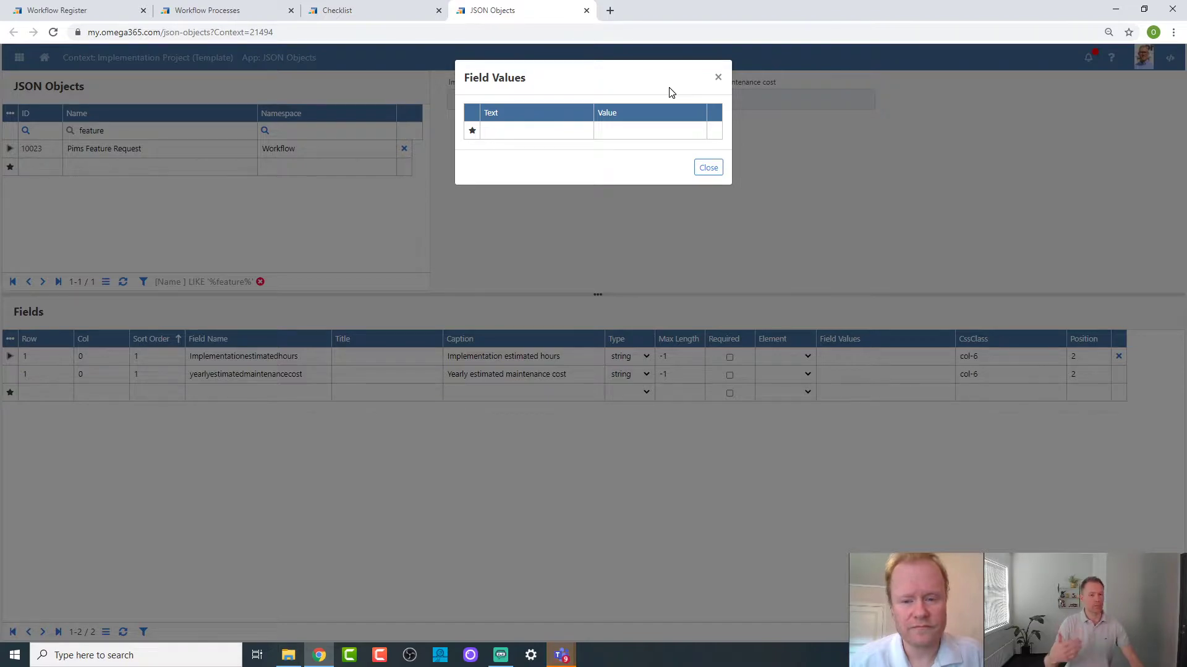
{"action": "left_click", "coordinate": [708, 167]}
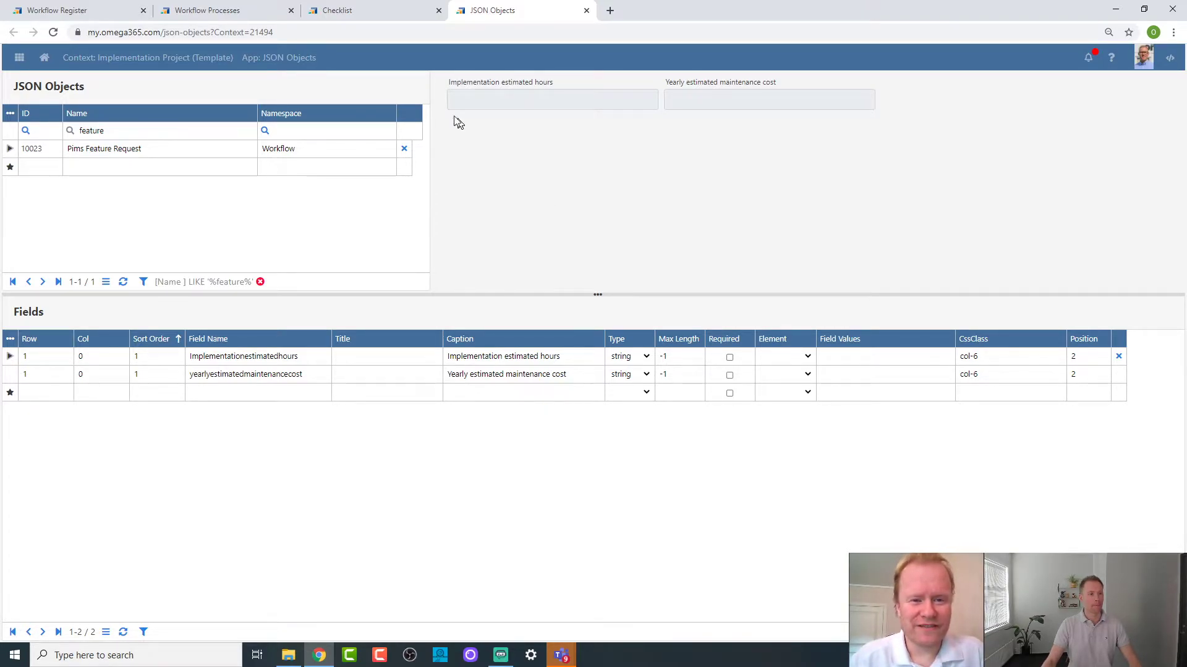
Step: Return to Workflow Processes and filter the processes by the name "punch"
{"action": "left_click", "coordinate": [258, 18]}
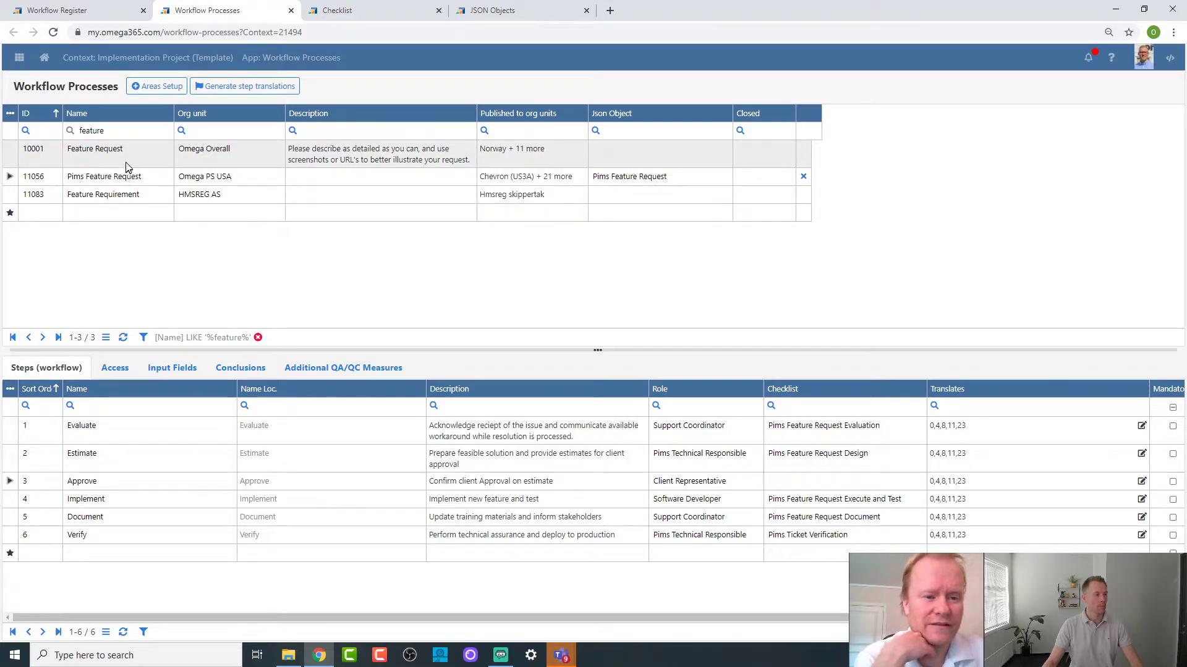
{"action": "double_click", "coordinate": [132, 129]}
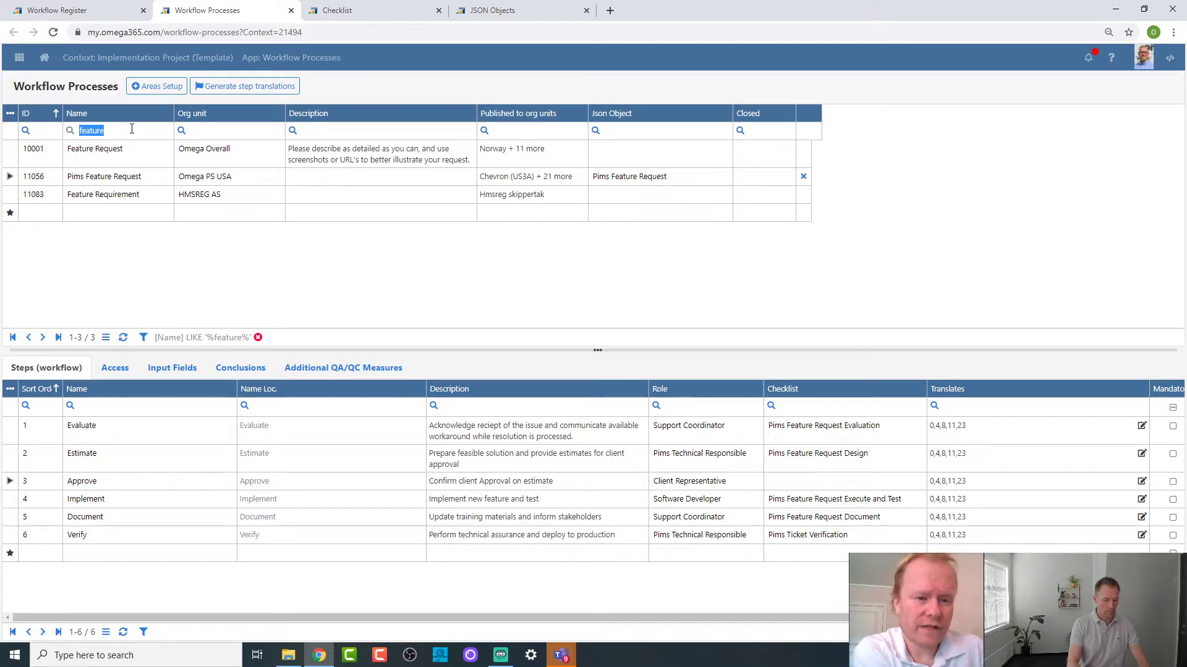
{"action": "type", "text": "punch"}
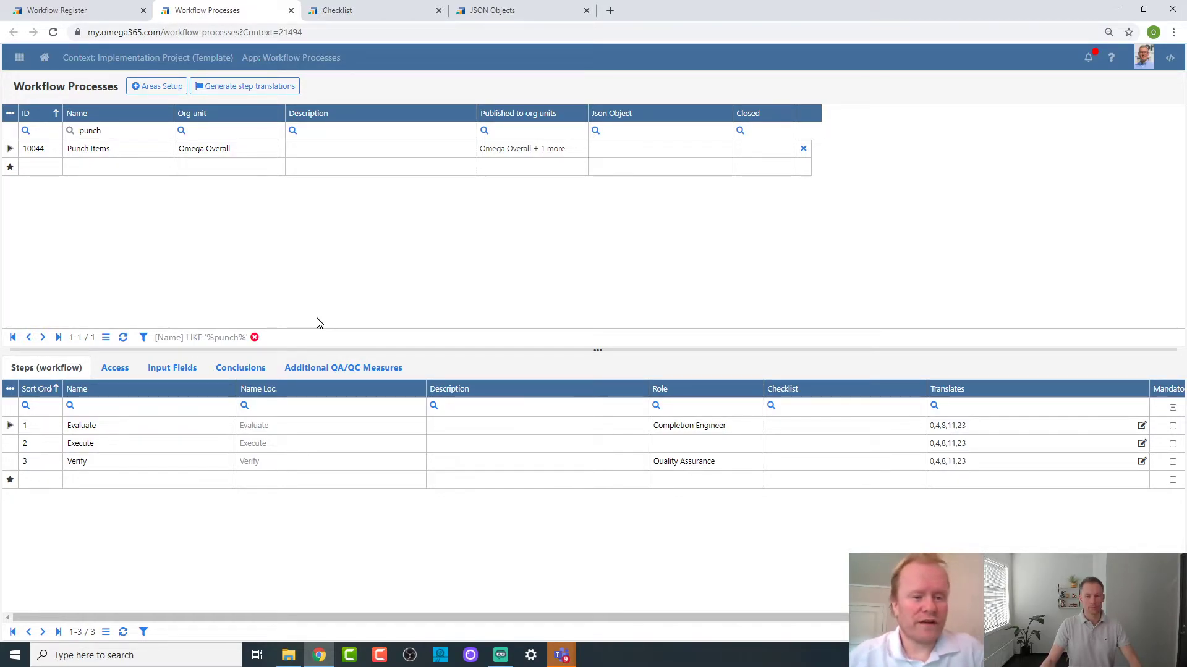
Step: Clear the process name filter and view the Mandatory and Allow Setting OrgUnit columns of the Bug/Error workflow steps
{"action": "double_click", "coordinate": [121, 128]}
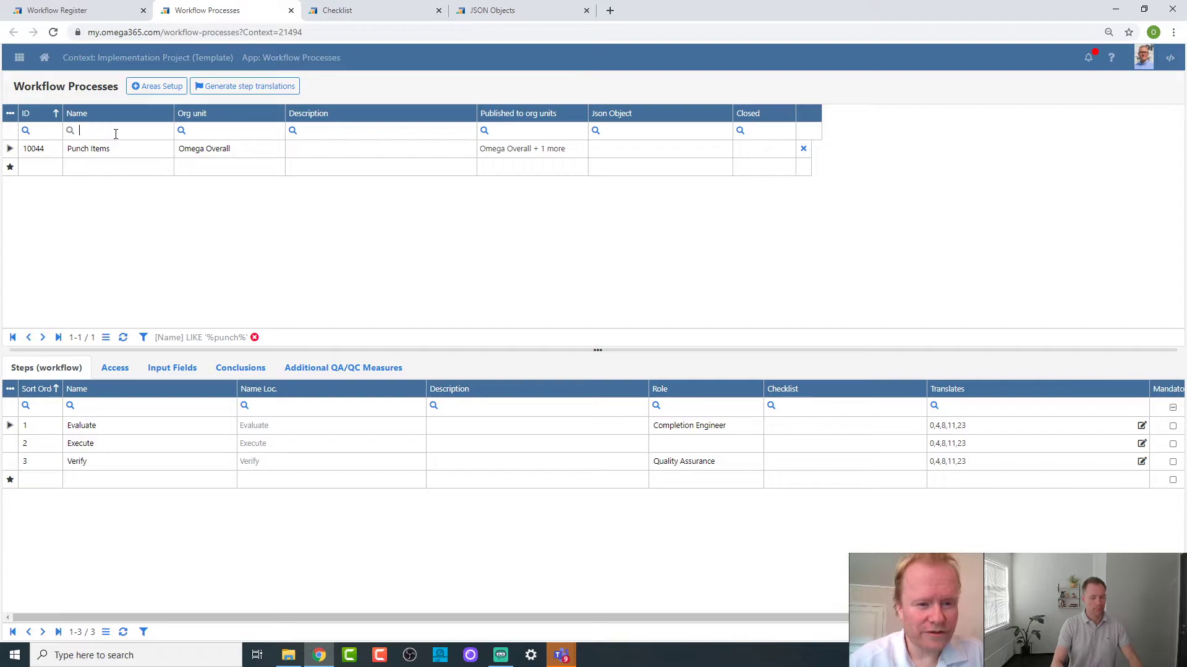
{"action": "key", "text": "BackSpace"}
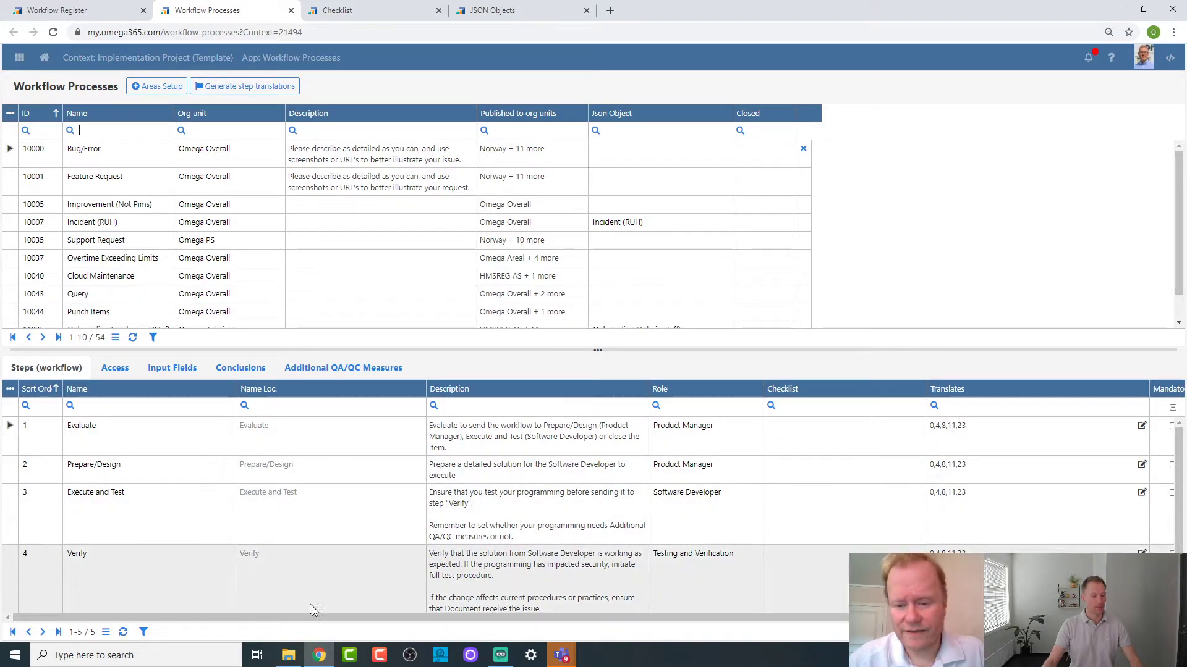
{"action": "left_click_drag", "start_coordinate": [333, 618], "coordinate": [449, 618]}
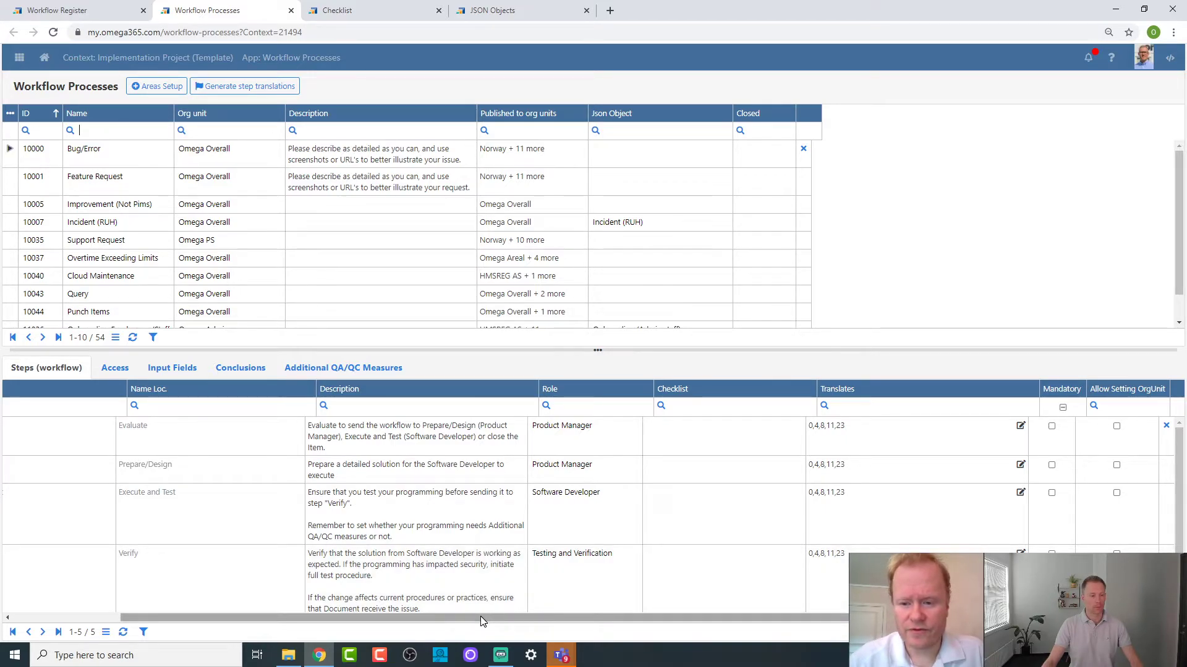
{"action": "left_click_drag", "start_coordinate": [481, 616], "coordinate": [476, 618]}
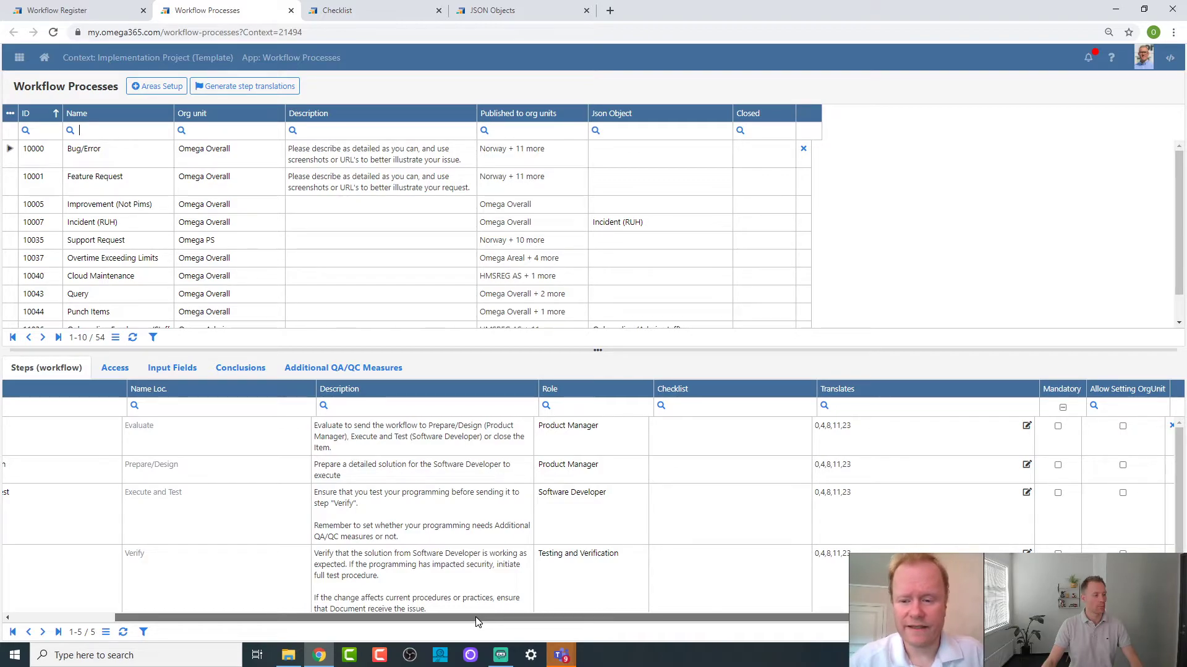
{"action": "left_click_drag", "start_coordinate": [476, 620], "coordinate": [477, 620]}
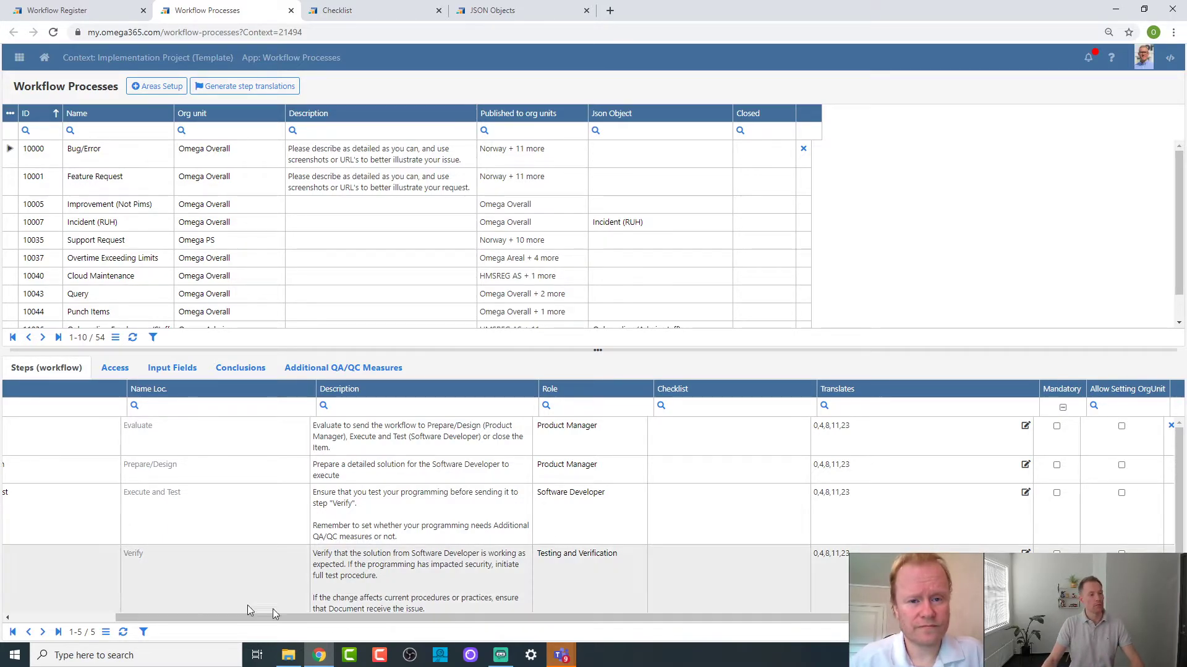
Step: Filter the processes by the name "feature" and show the workflow steps of Pims Feature Request from their first column
{"action": "type", "text": "feature"}
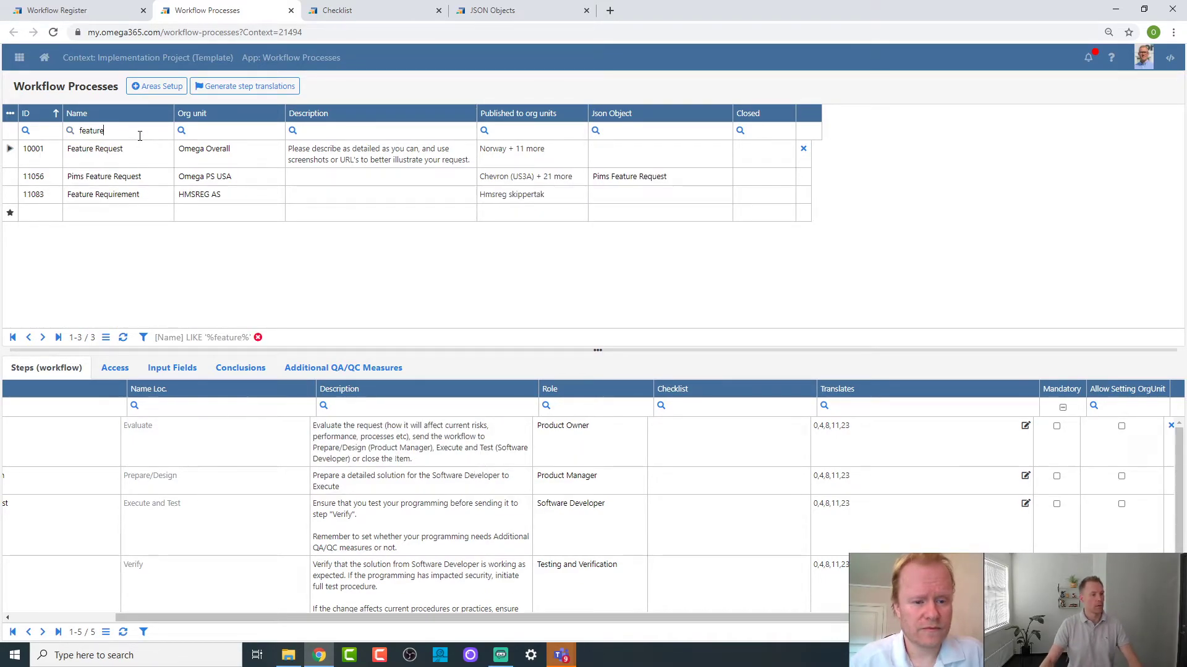
{"action": "left_click", "coordinate": [11, 180]}
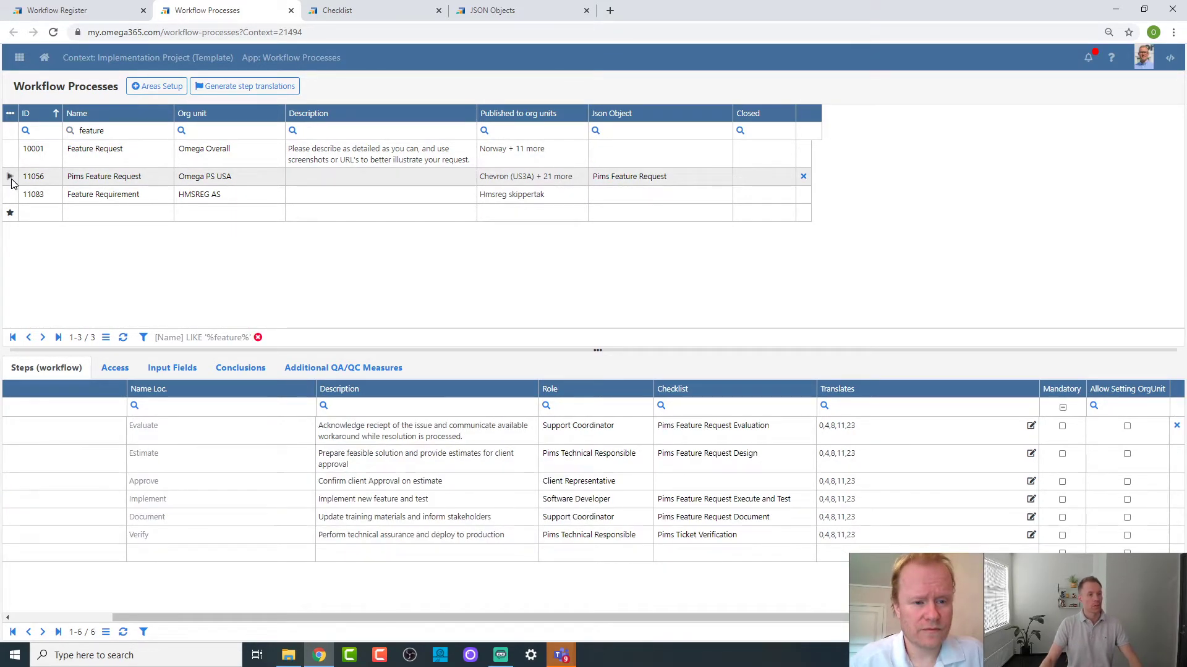
{"action": "left_click", "coordinate": [86, 616]}
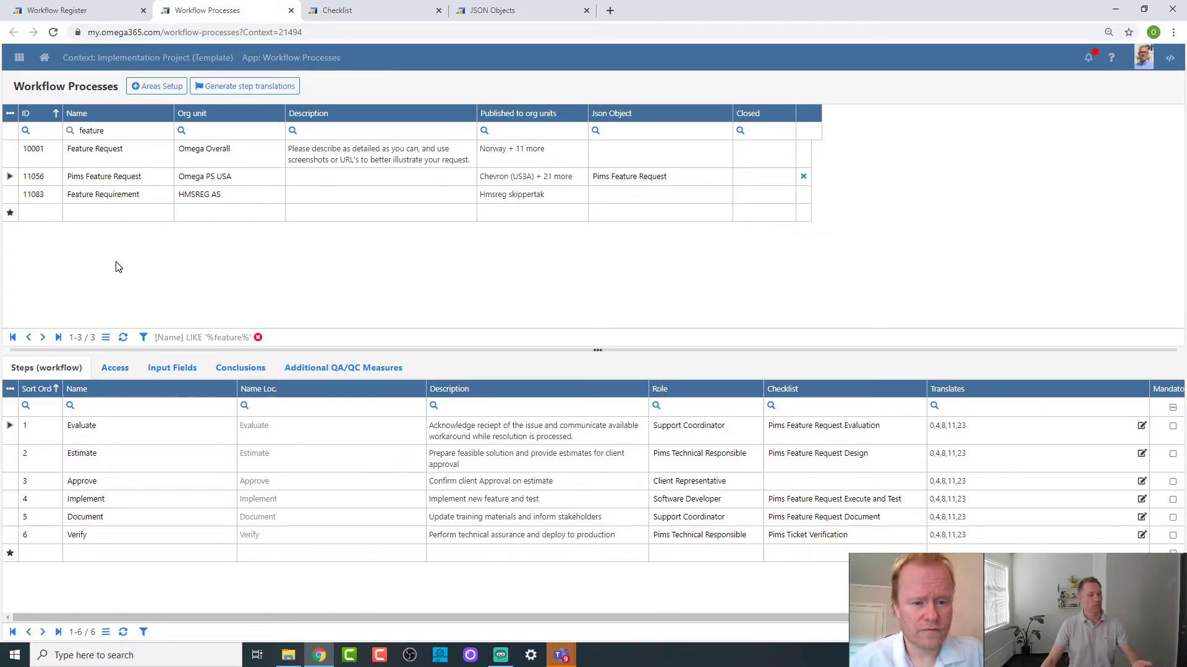
Step: Review the role access and the additional QA/QC measures of Pims Feature Request, and return to its workflow steps
{"action": "left_click", "coordinate": [115, 369]}
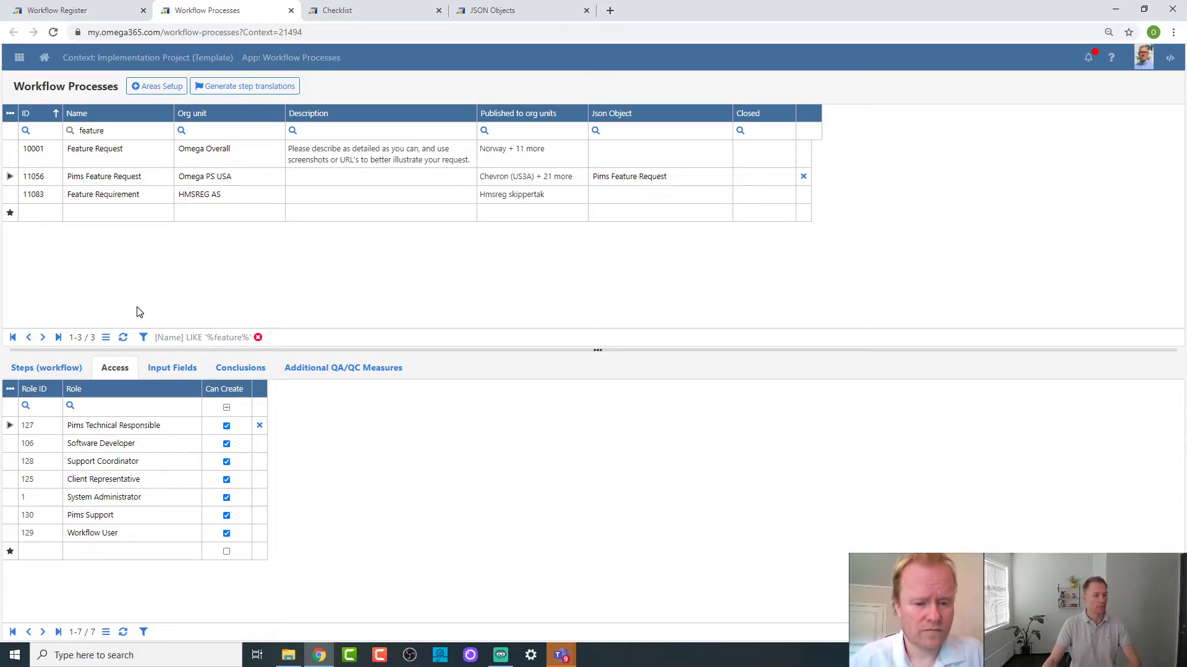
{"action": "left_click", "coordinate": [300, 370]}
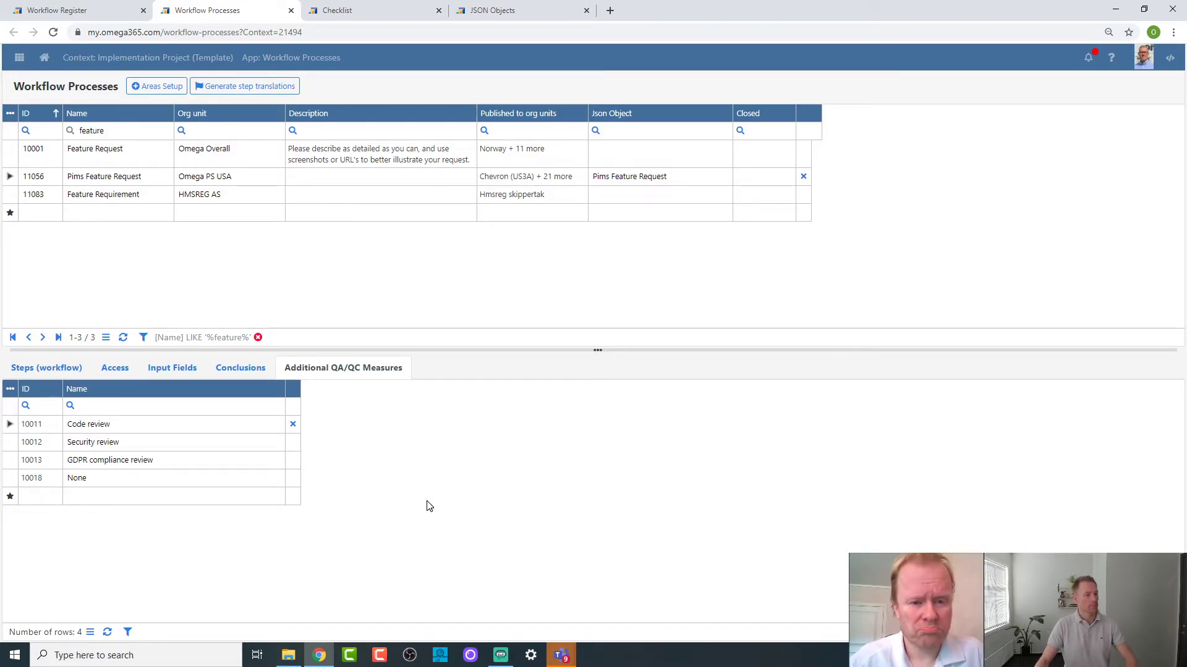
{"action": "left_click", "coordinate": [29, 377]}
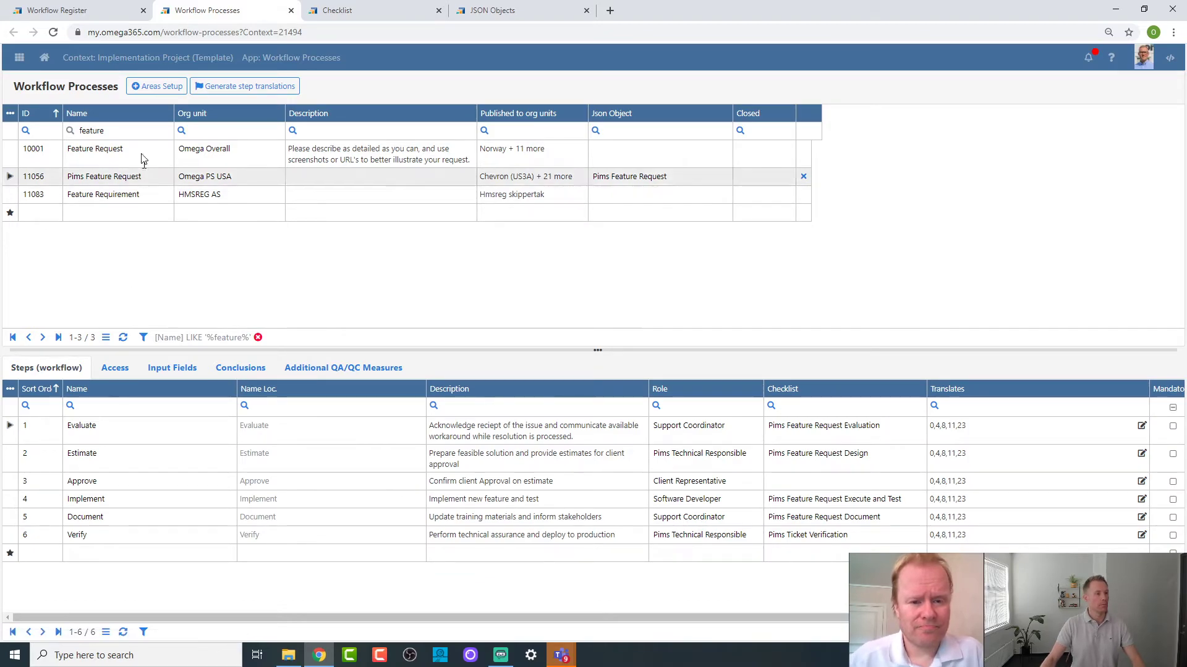
Step: Add a new workflow issue from the Workflow Register and set its process to Pims Feature Request
{"action": "left_click", "coordinate": [84, 13]}
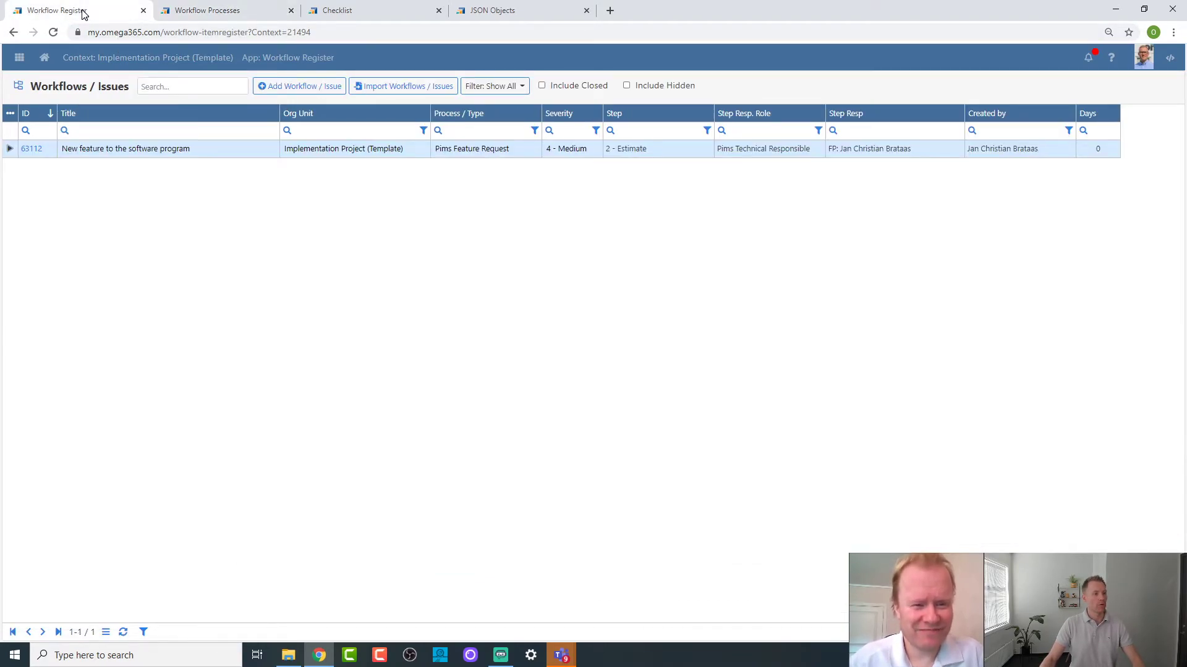
{"action": "left_click", "coordinate": [310, 90]}
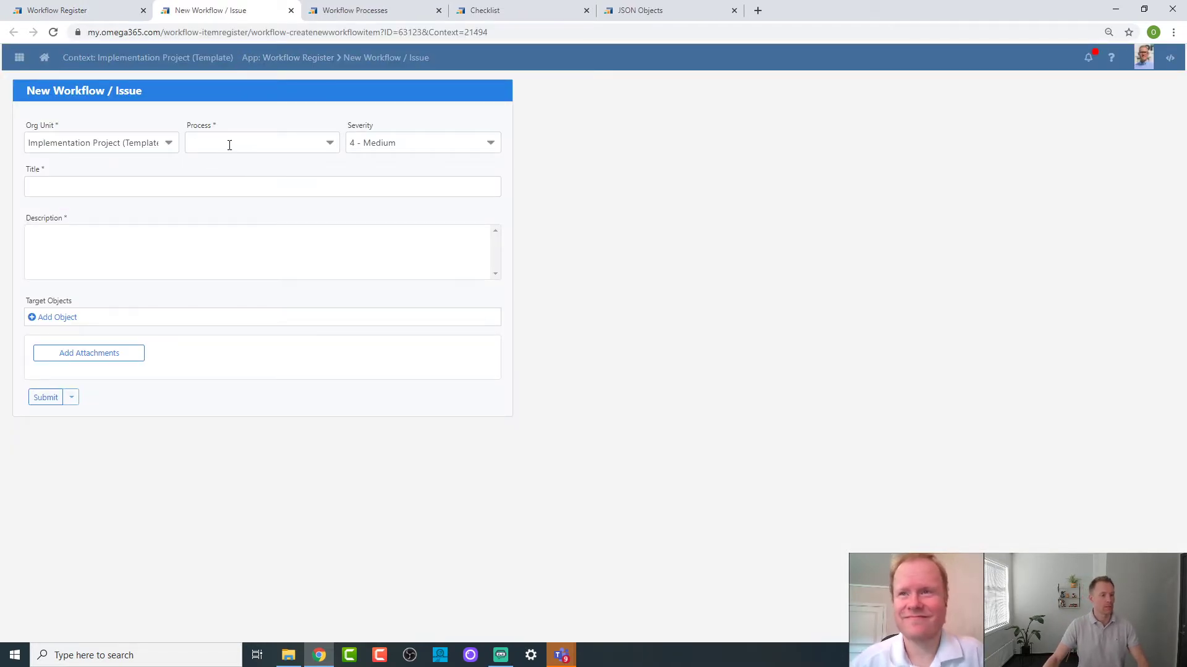
{"action": "left_click", "coordinate": [227, 143]}
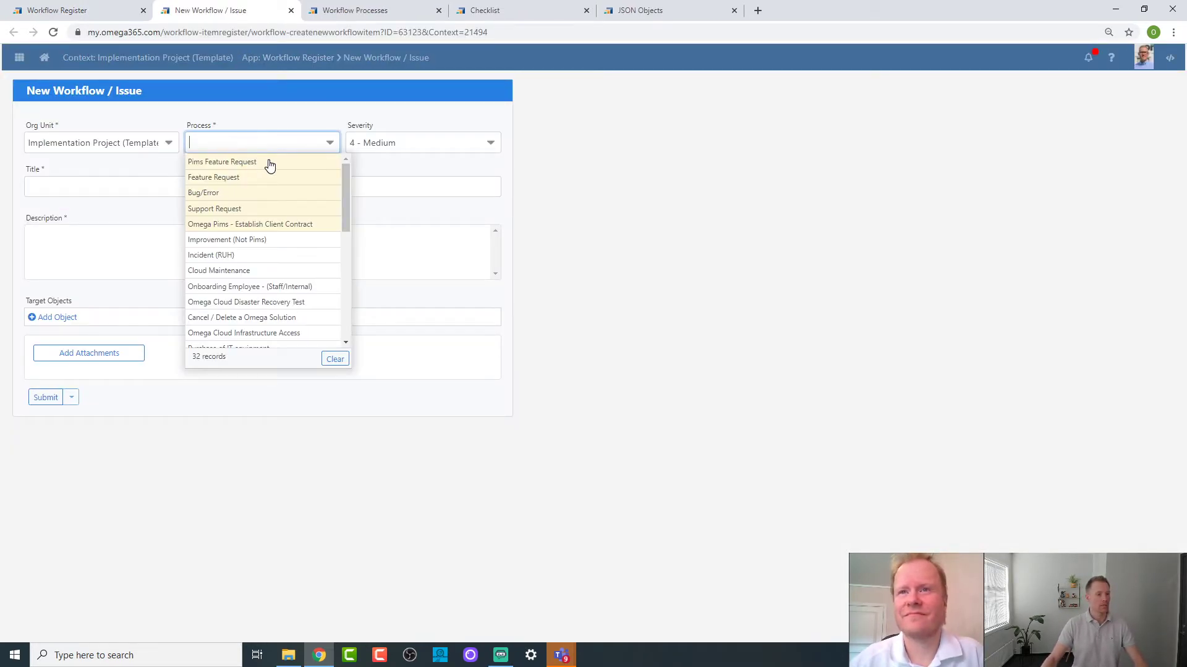
{"action": "left_click", "coordinate": [219, 161]}
Step: Enter the title "This is a new feature request for the Pims solution" for the new issue
{"action": "left_click", "coordinate": [180, 186]}
{"action": "type", "text": "This is a new feature"}
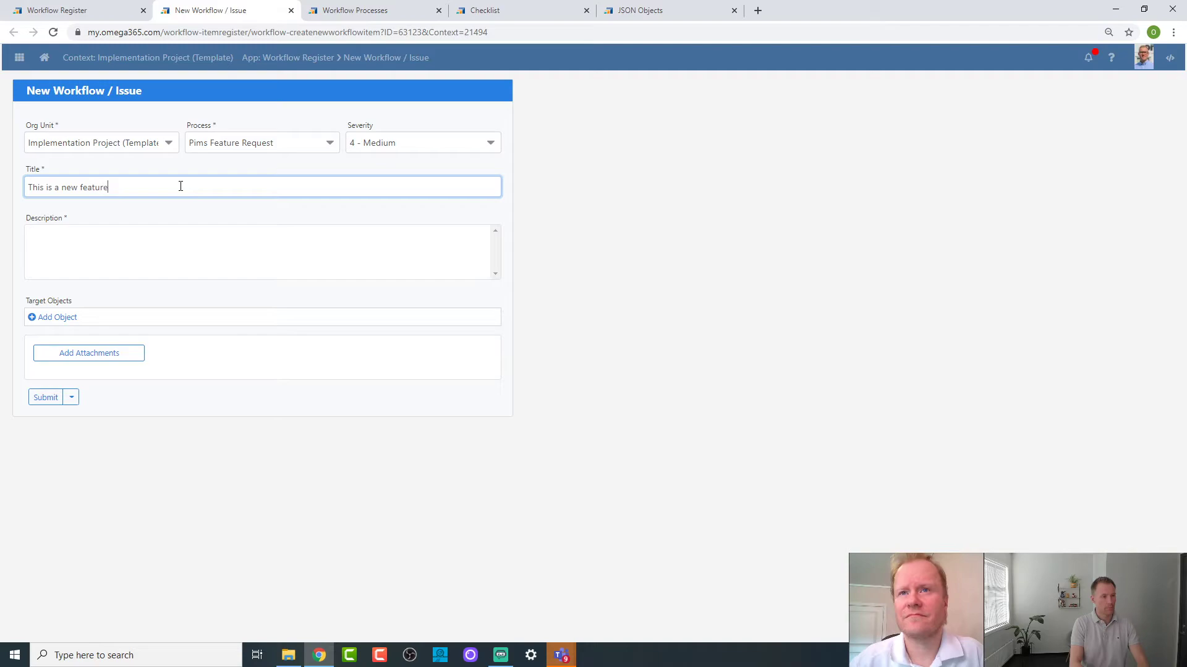
{"action": "type", "text": " reque"}
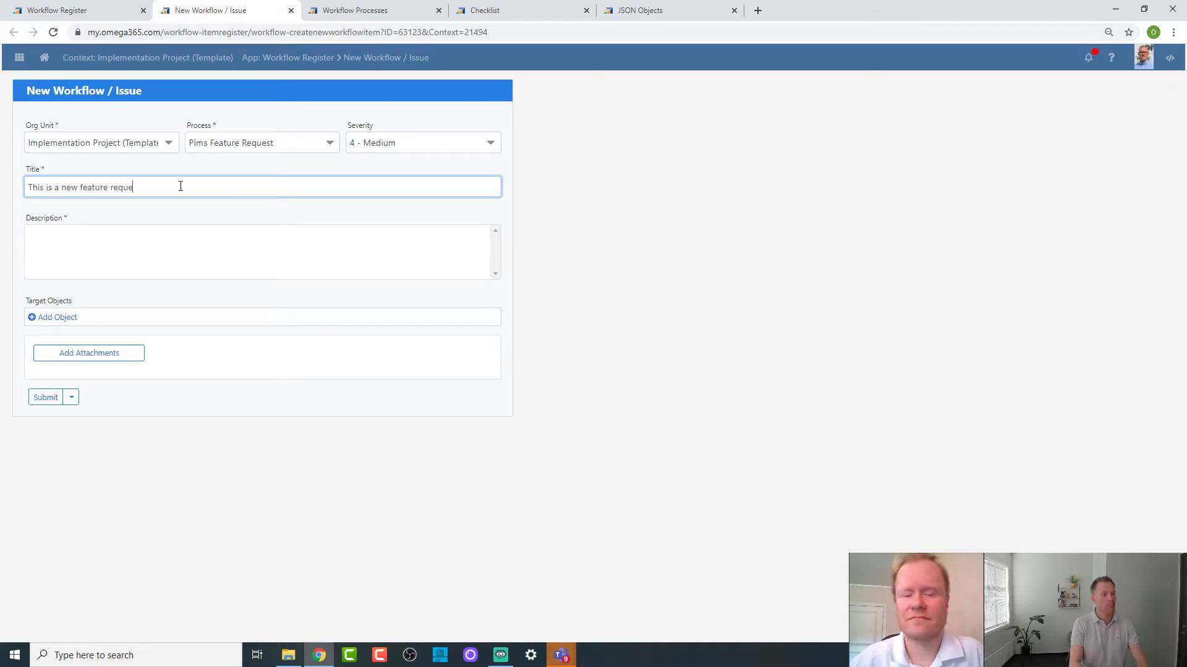
{"action": "type", "text": "st for the"}
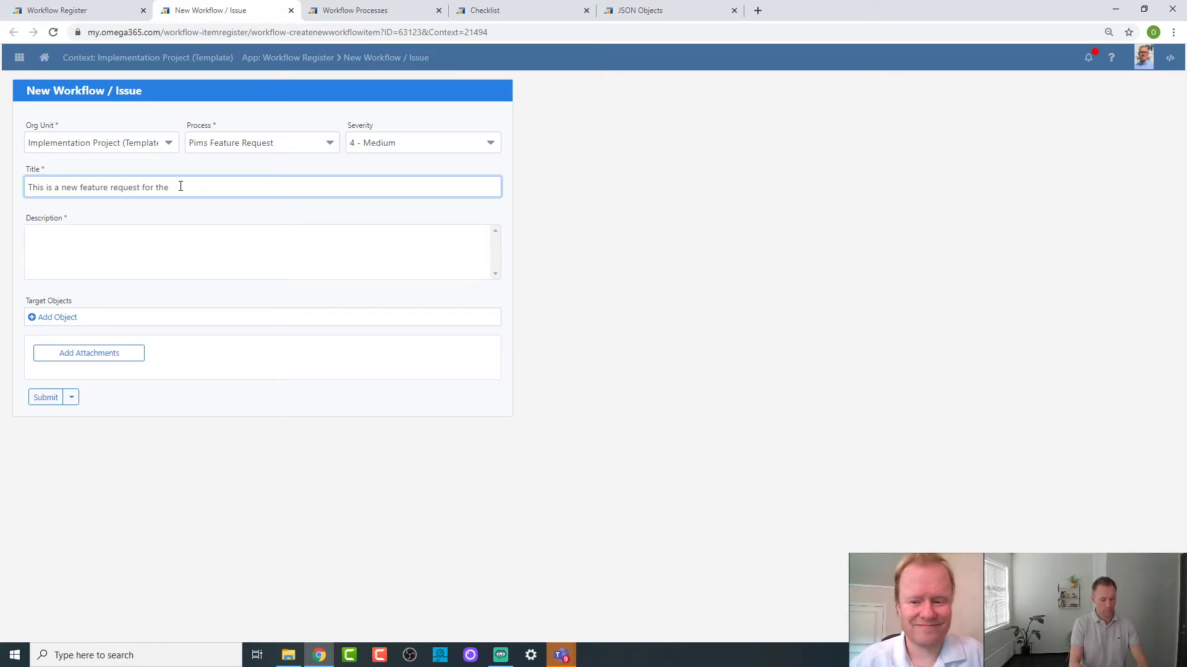
{"action": "type", "text": " Pims solution"}
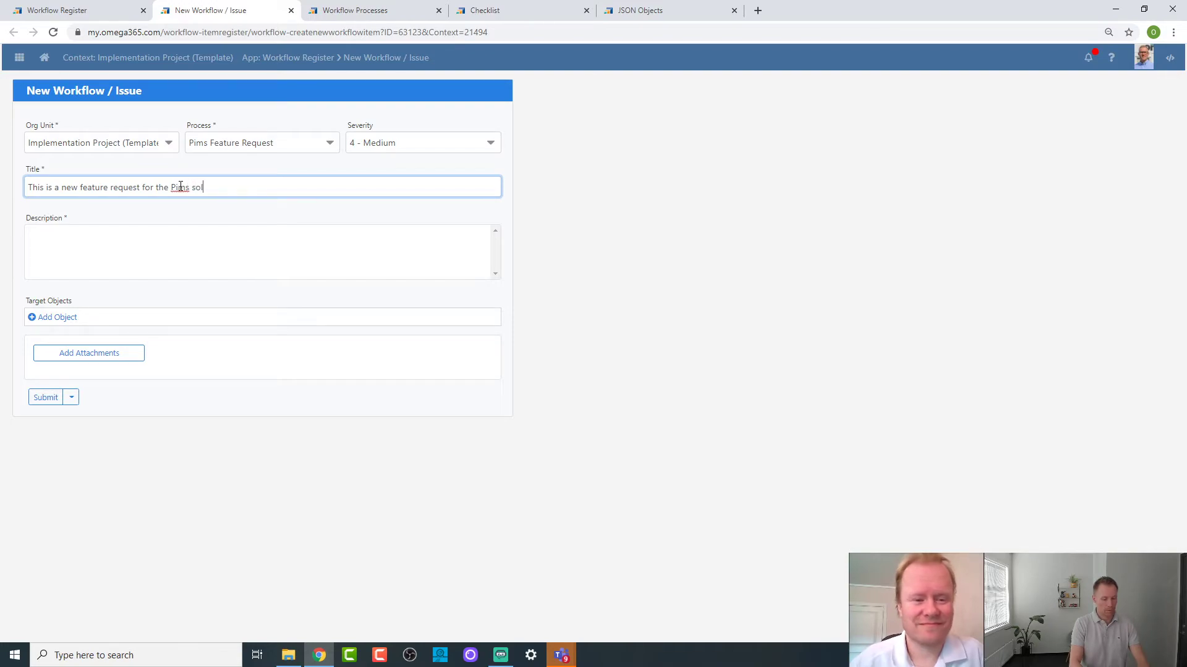
Step: Enter the description "This request is a feature request" for the new issue
{"action": "key", "text": "Tab"}
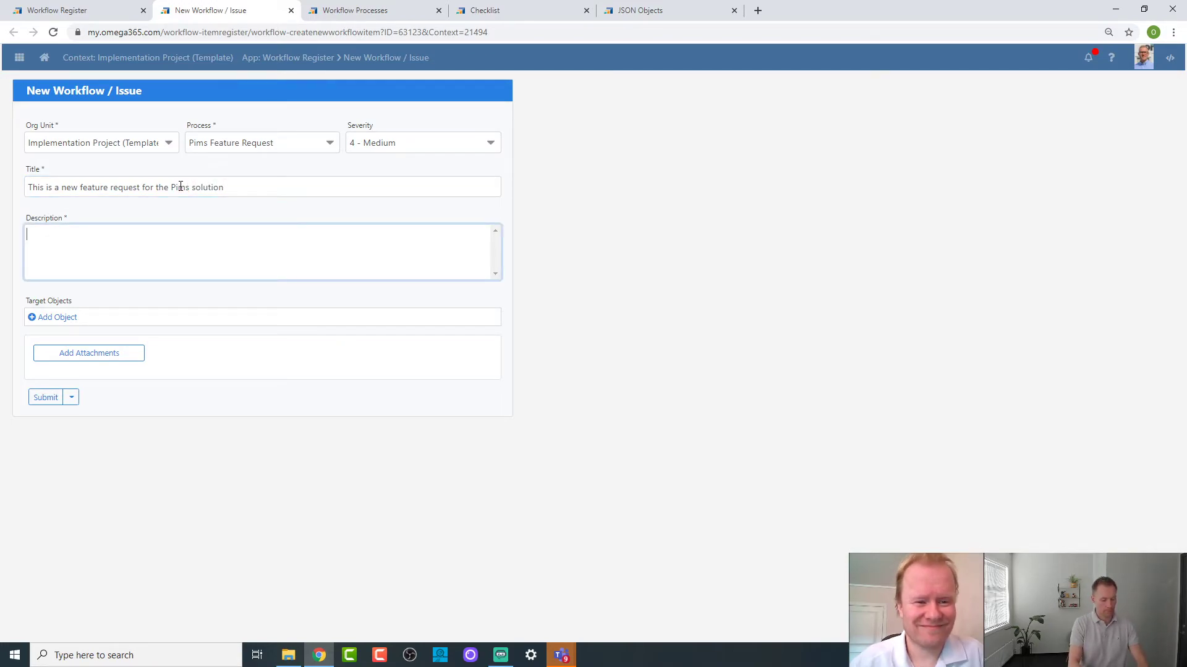
{"action": "type", "text": "This request is a f"}
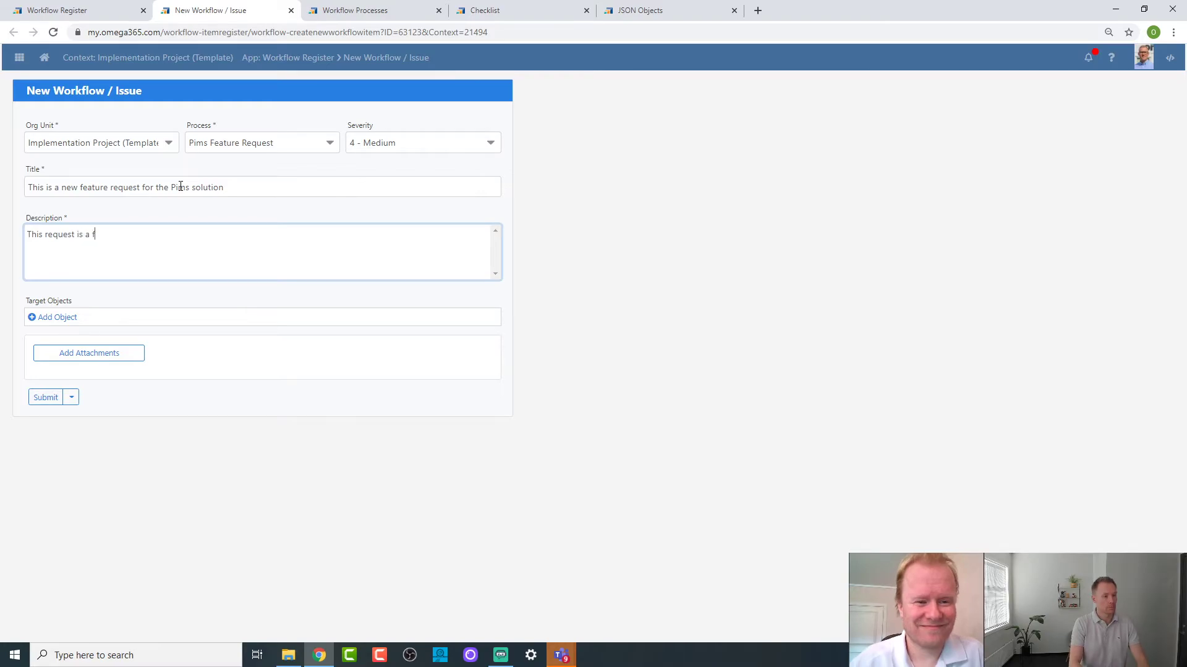
{"action": "type", "text": "eatrure "}
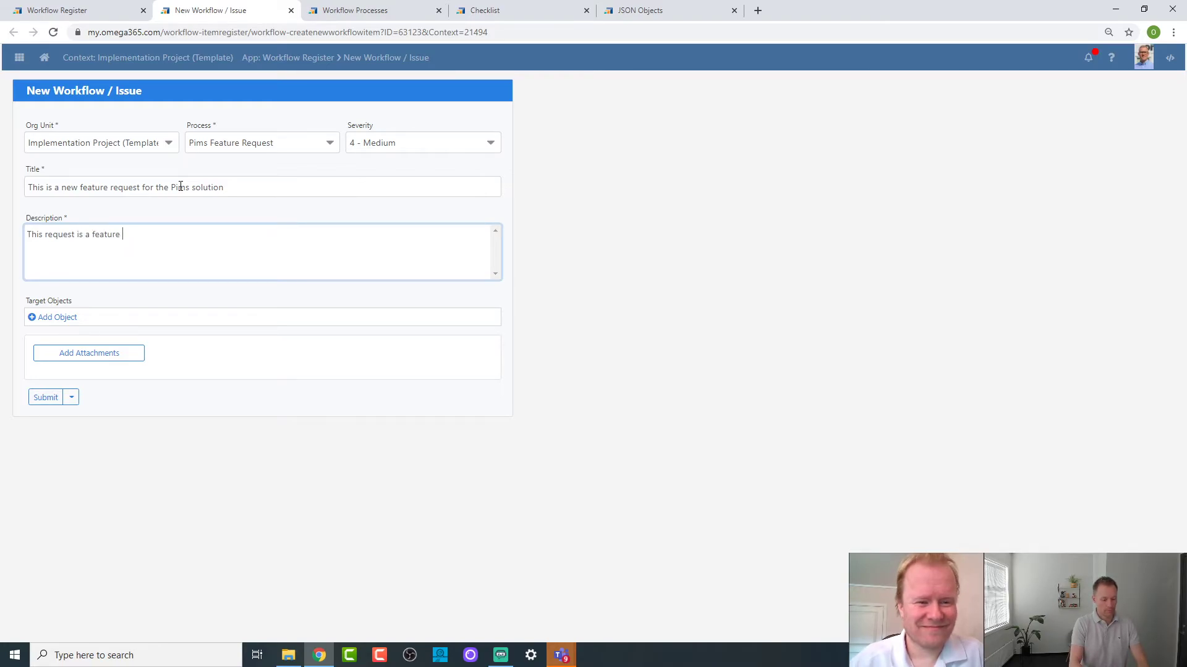
{"action": "type", "text": "request"}
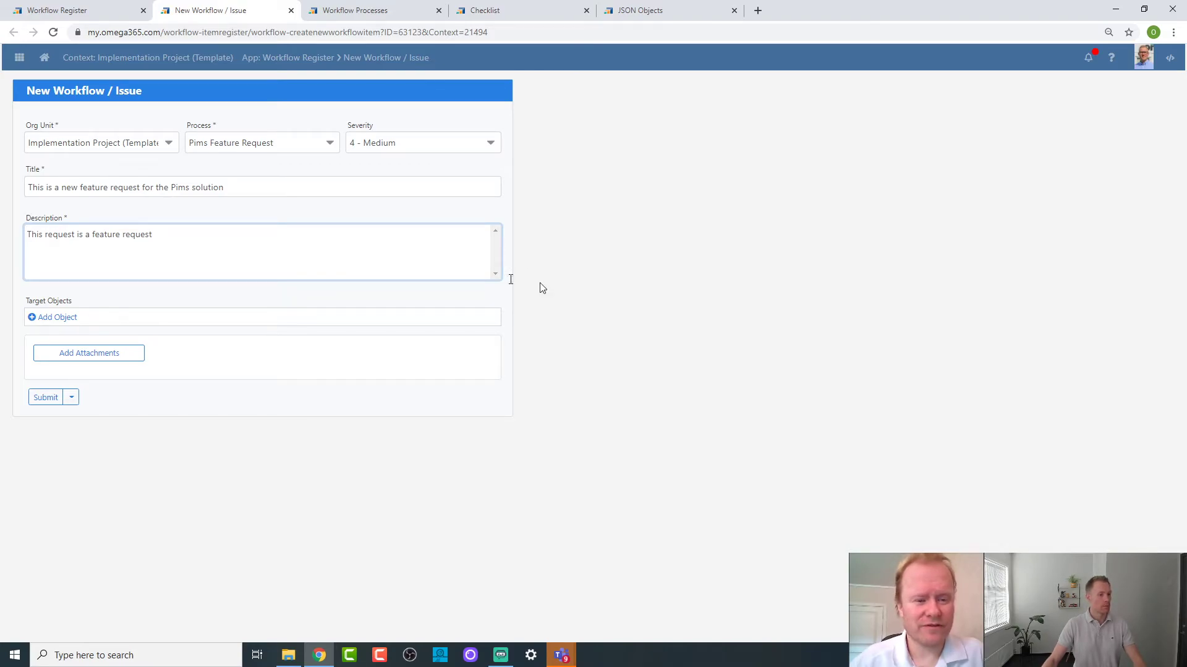
Step: Capture a snip of part of the issue form with Snipping Tool, paste it as an attachment, and remove it again
{"action": "key", "text": "super"}
{"action": "type", "text": "snip"}
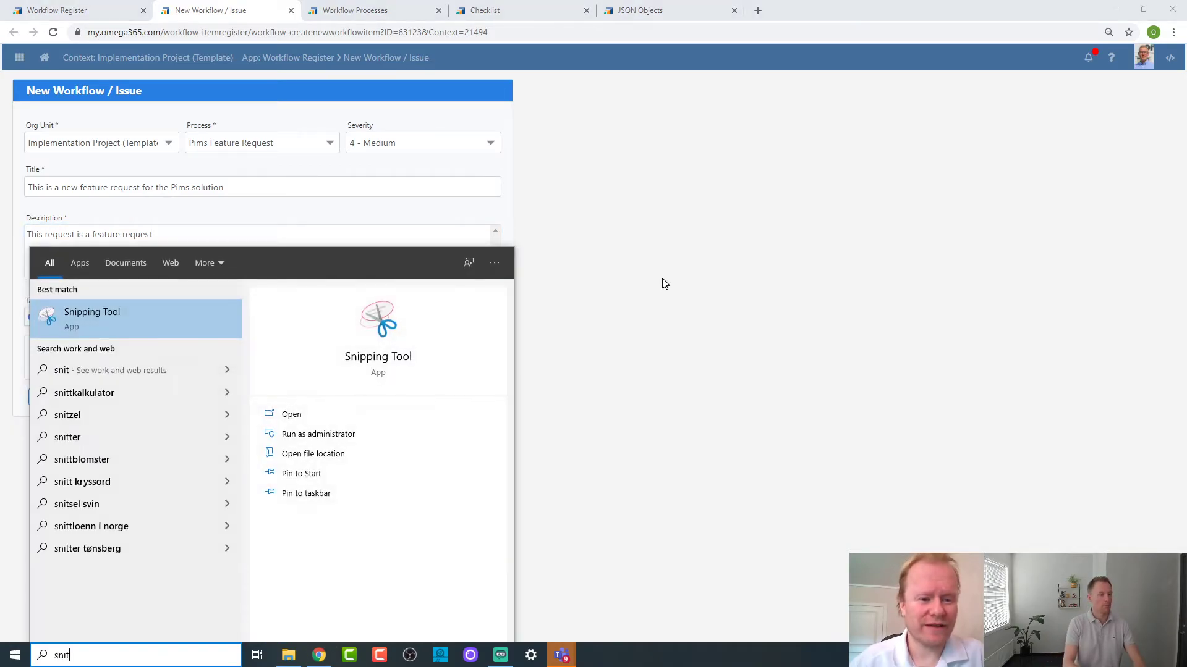
{"action": "key", "text": "Return"}
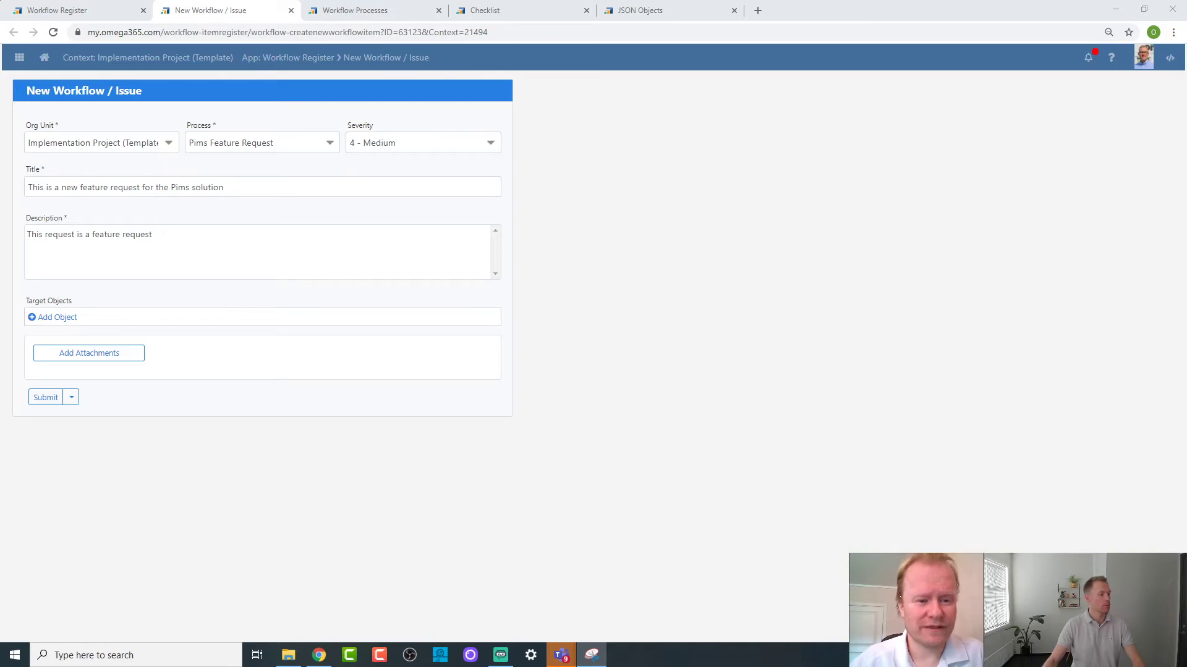
{"action": "left_click_drag", "start_coordinate": [218, 174], "coordinate": [706, 300]}
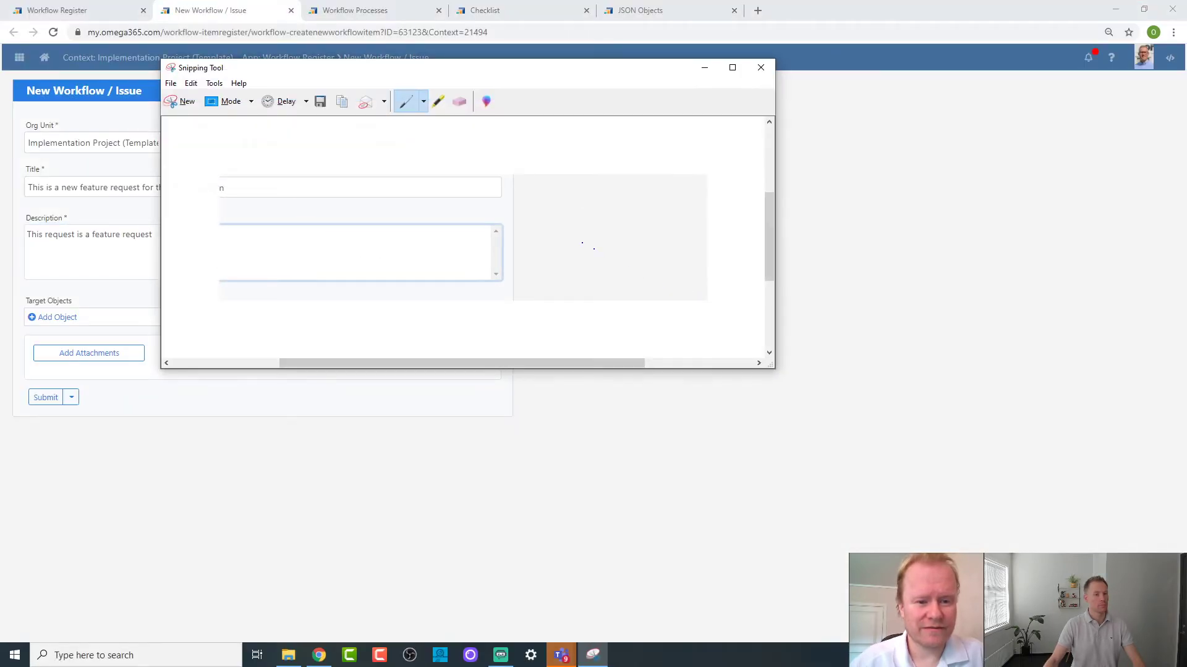
{"action": "left_click", "coordinate": [341, 103]}
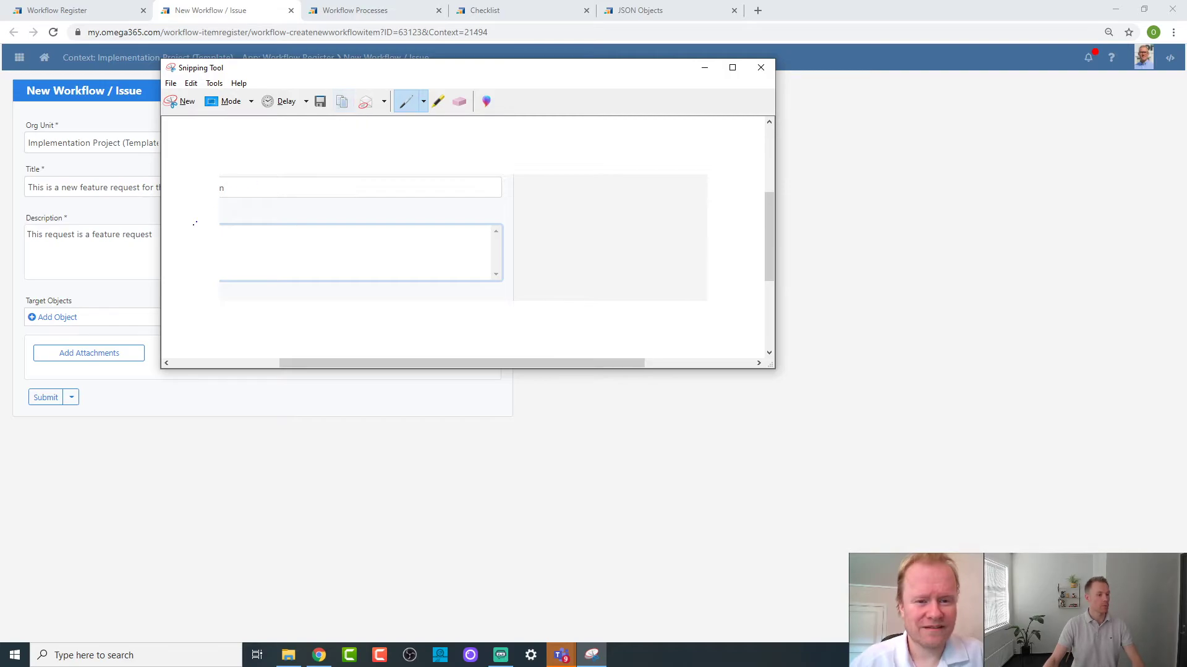
{"action": "left_click", "coordinate": [133, 248]}
{"action": "key", "text": "ctrl+v"}
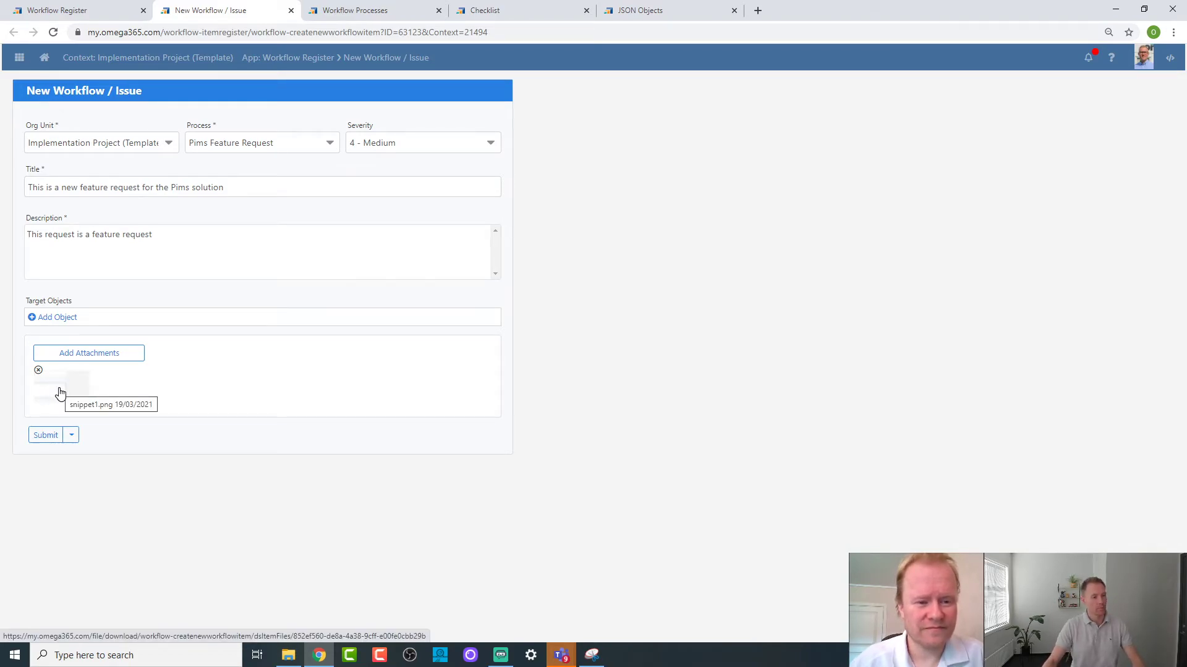
{"action": "left_click", "coordinate": [38, 372]}
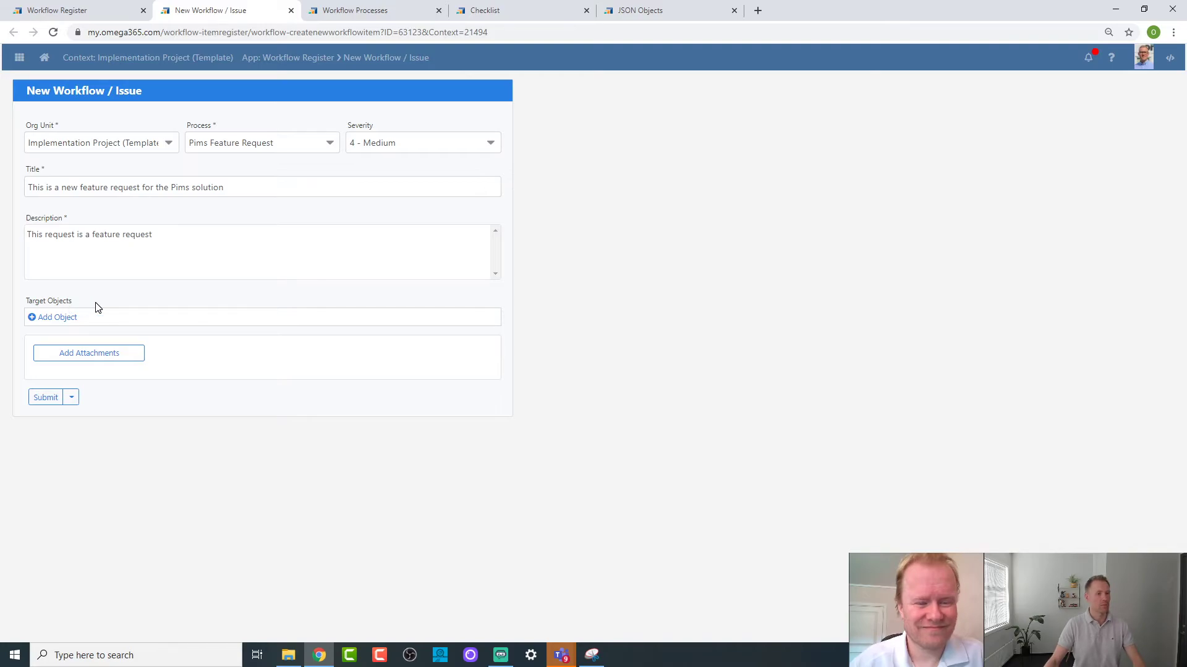
Step: Submit the new issue and check who belongs to the Support Coordinator role responsible for the Evaluate step
{"action": "left_click", "coordinate": [52, 399]}
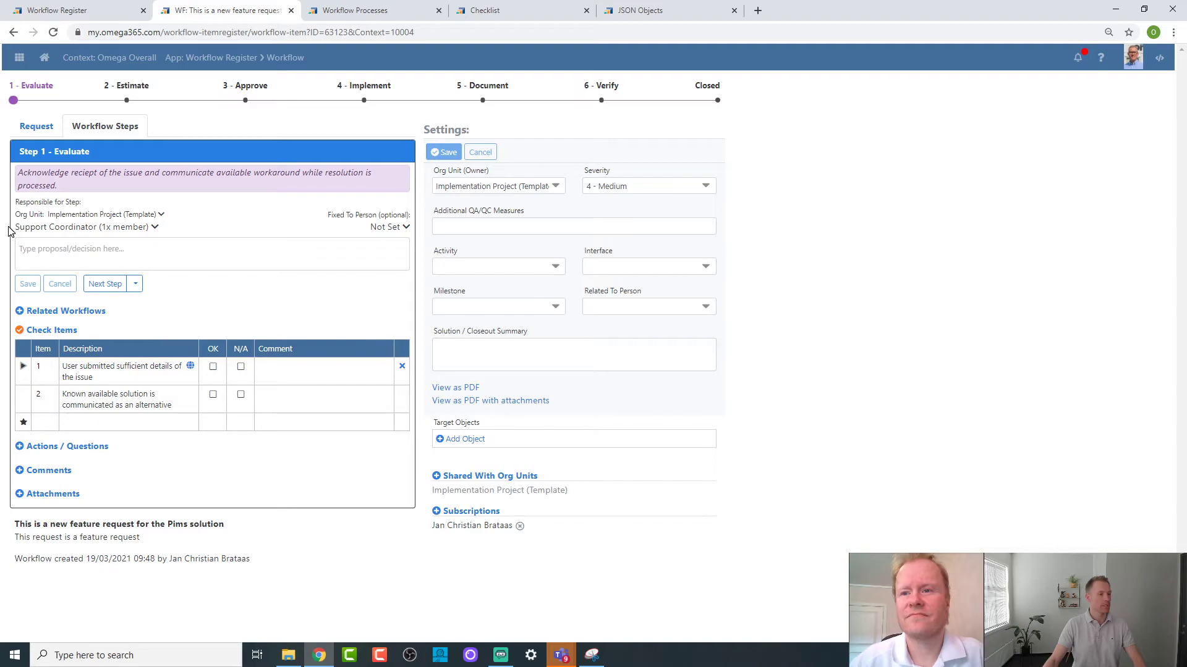
{"action": "left_click", "coordinate": [153, 228]}
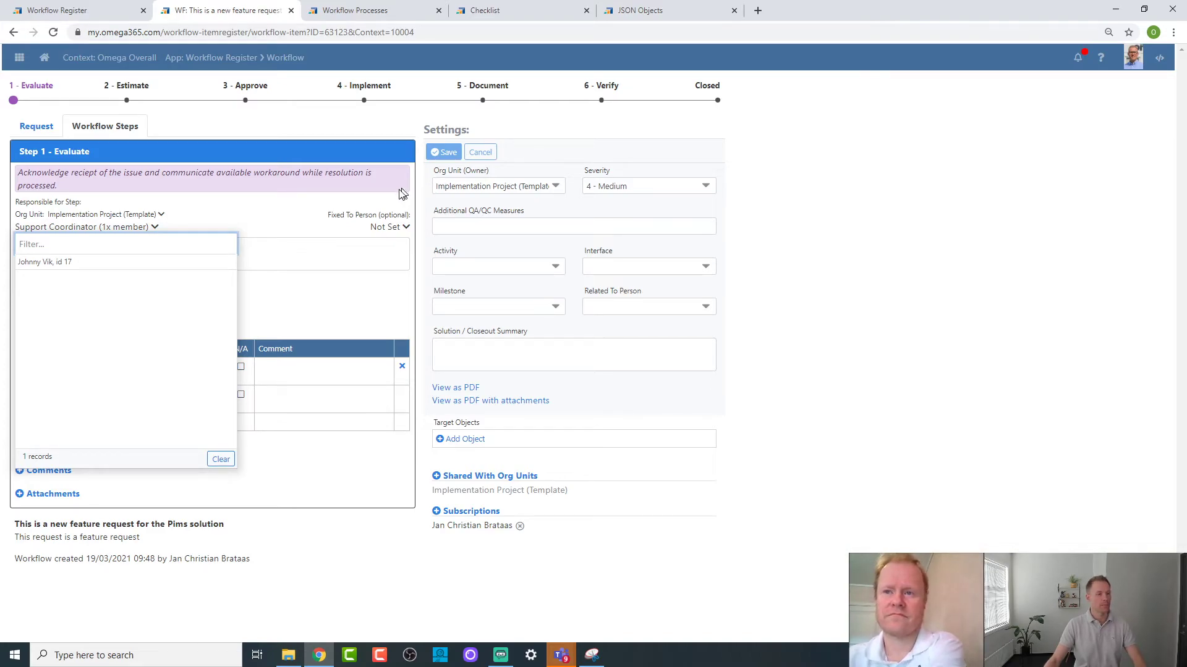
{"action": "left_click", "coordinate": [239, 212]}
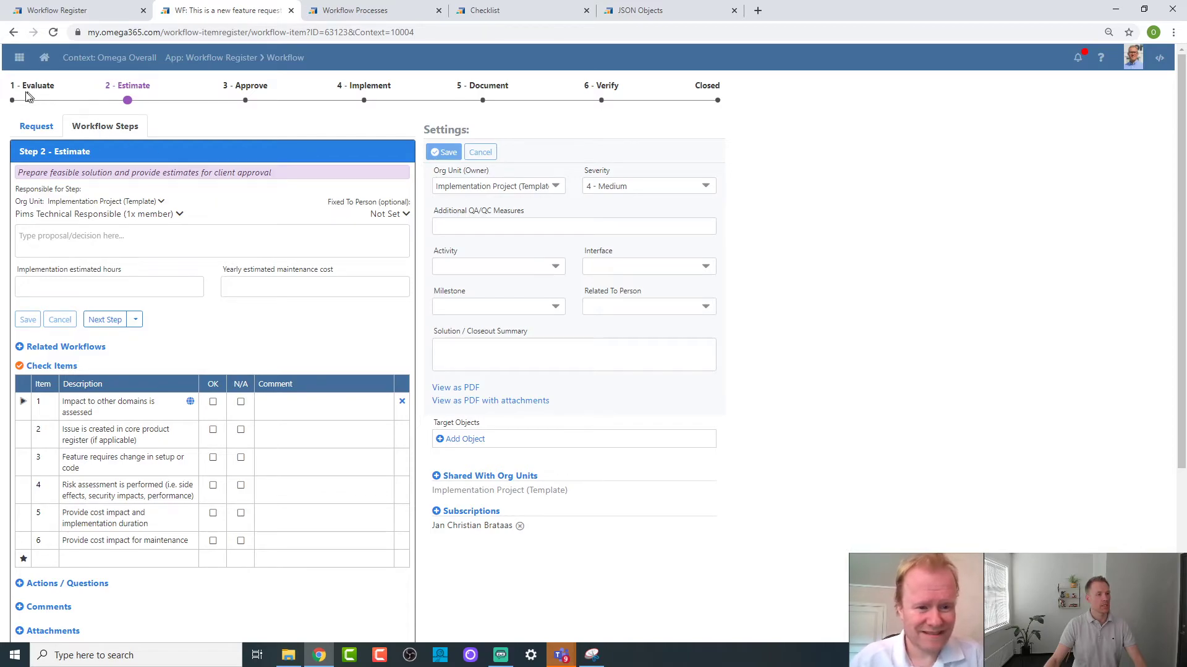
Step: Review the completed Evaluate step and check who belongs to the Pims Technical Responsible role of the Estimate step
{"action": "mouse_move", "coordinate": [22, 90]}
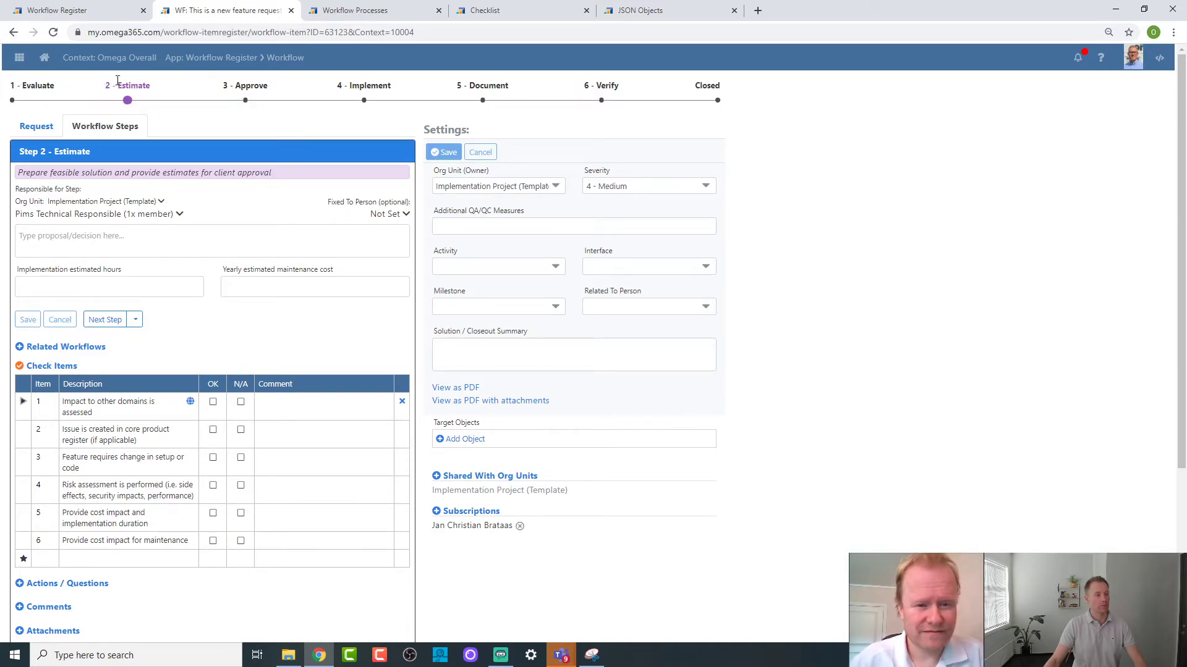
{"action": "scroll", "coordinate": [212, 398], "scroll_direction": "down", "scroll_amount": 4}
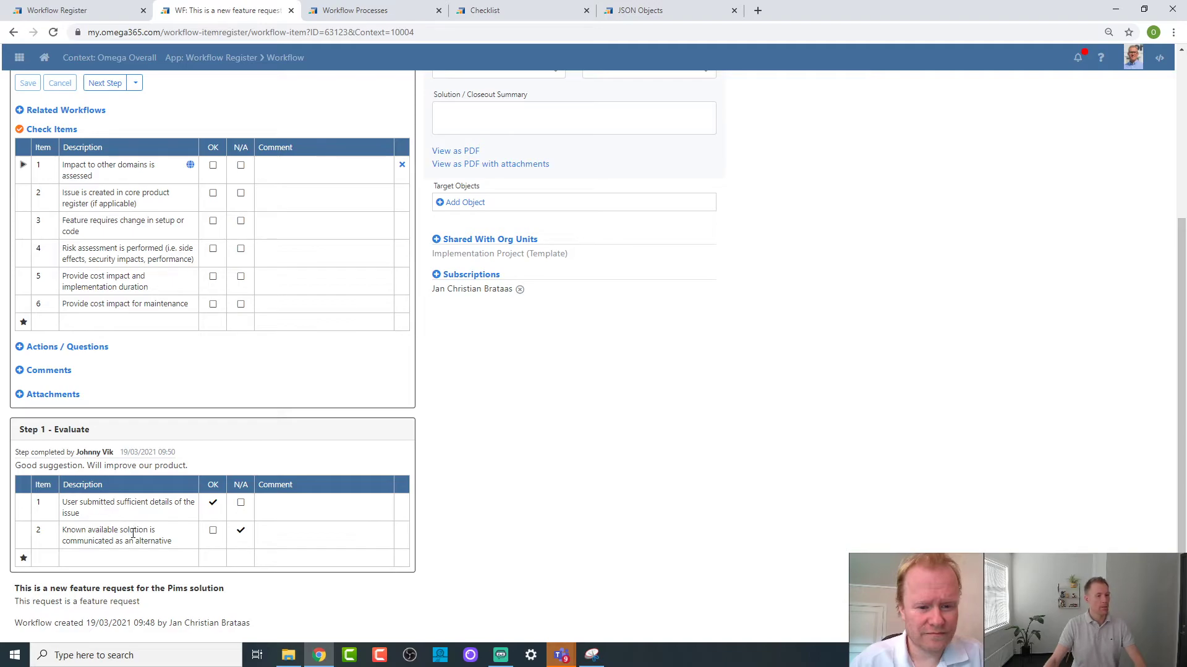
{"action": "scroll", "coordinate": [133, 534], "scroll_direction": "up", "scroll_amount": 4}
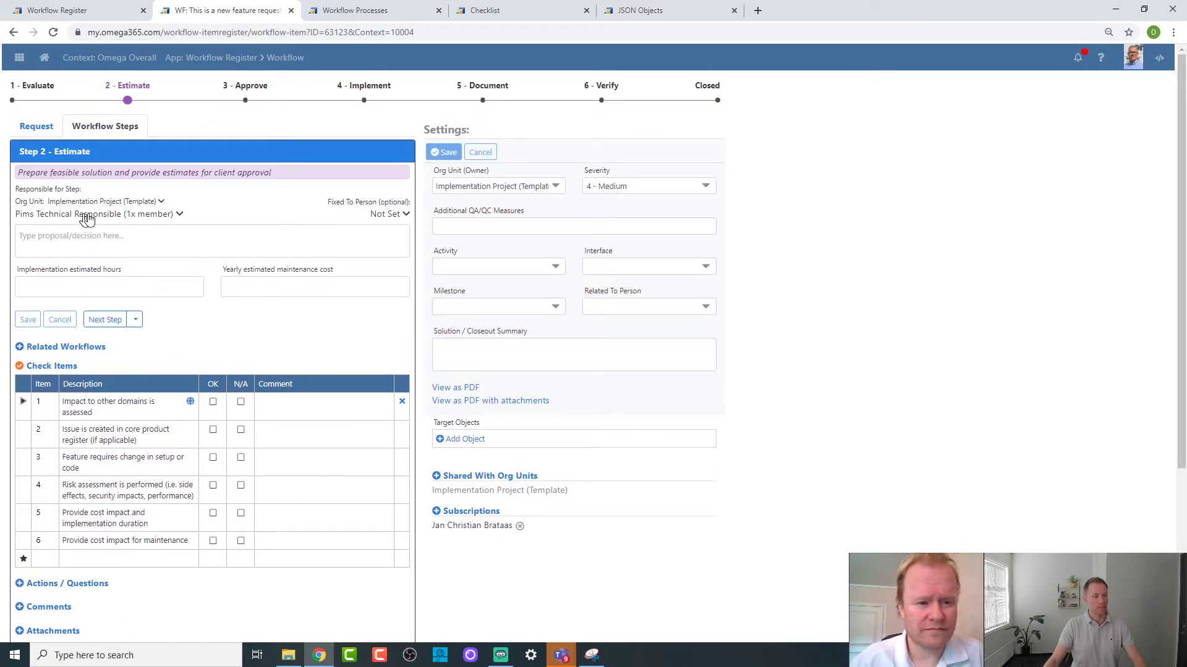
{"action": "left_click", "coordinate": [179, 215]}
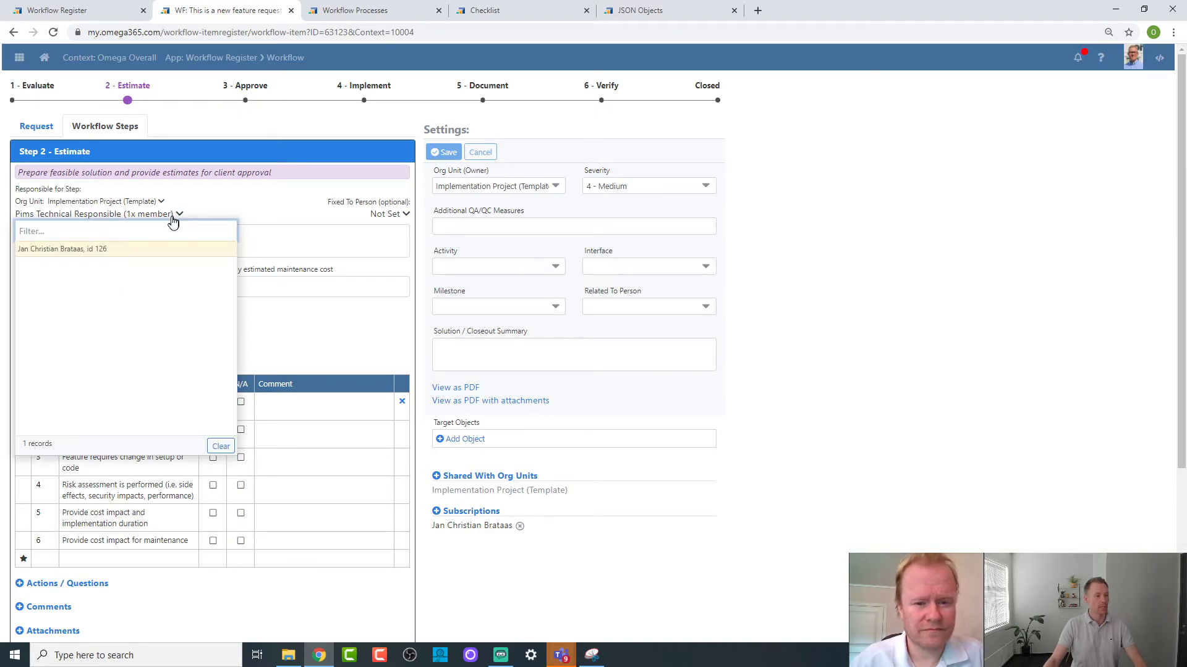
{"action": "left_click", "coordinate": [286, 219]}
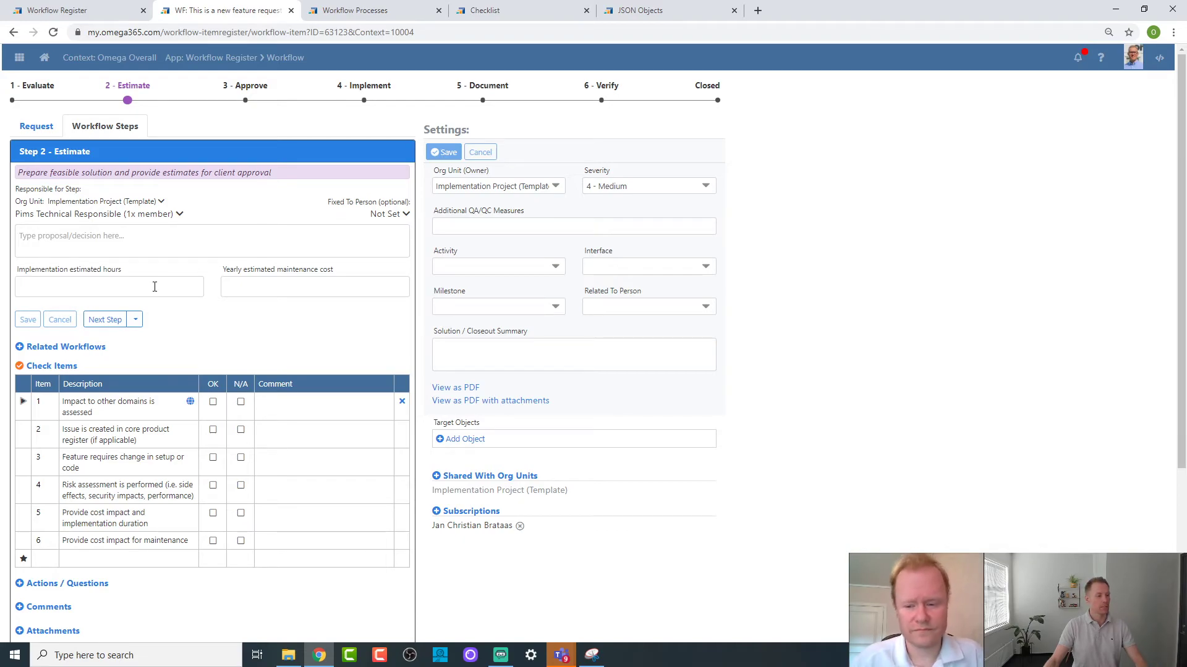
Step: Fill in the Estimate step with the proposal "Estimated", implementation estimated hours 10-20 and yearly estimated maintenance cost $1-10
{"action": "left_click", "coordinate": [120, 239]}
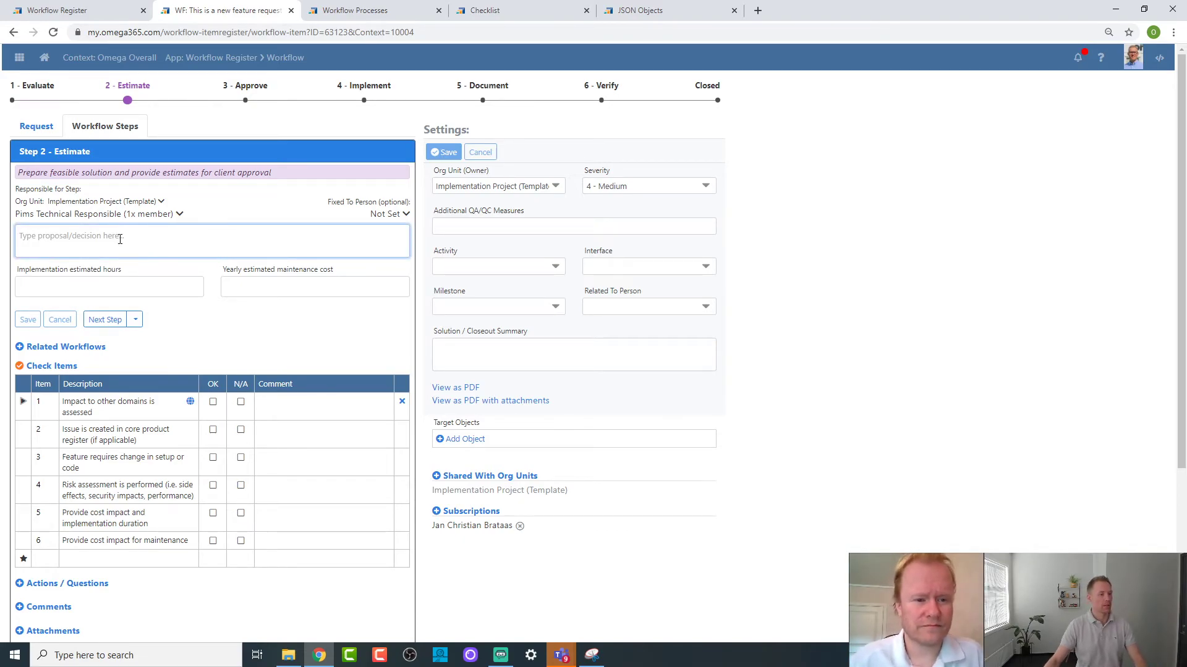
{"action": "type", "text": "Estimated"}
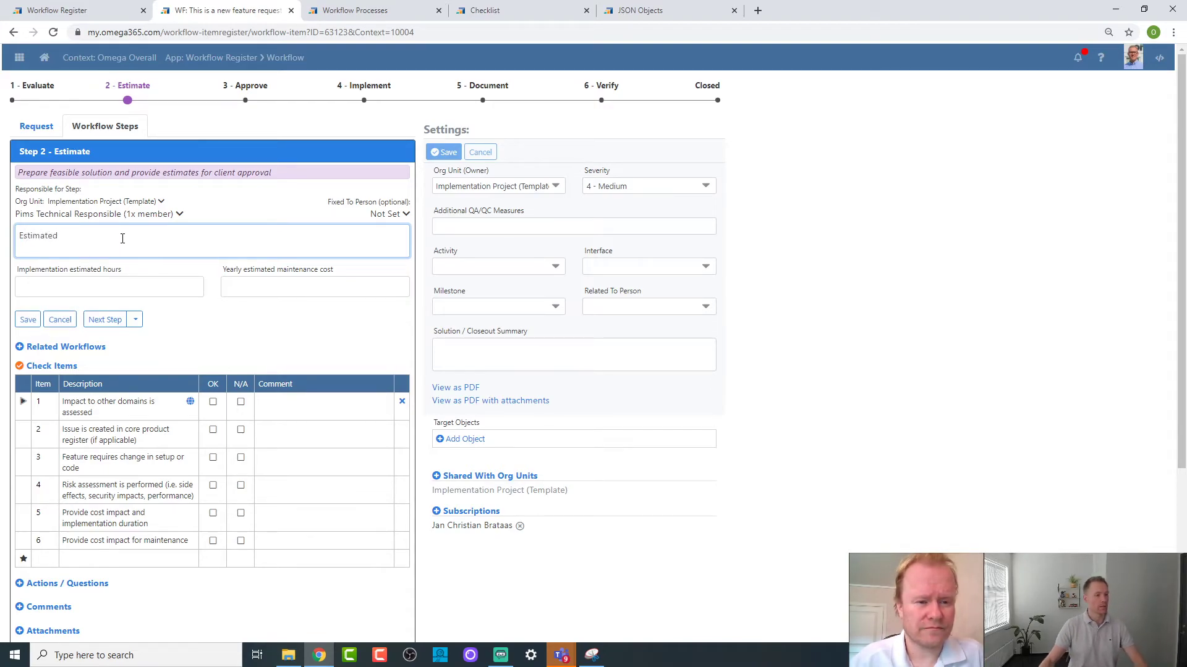
{"action": "left_click", "coordinate": [148, 289]}
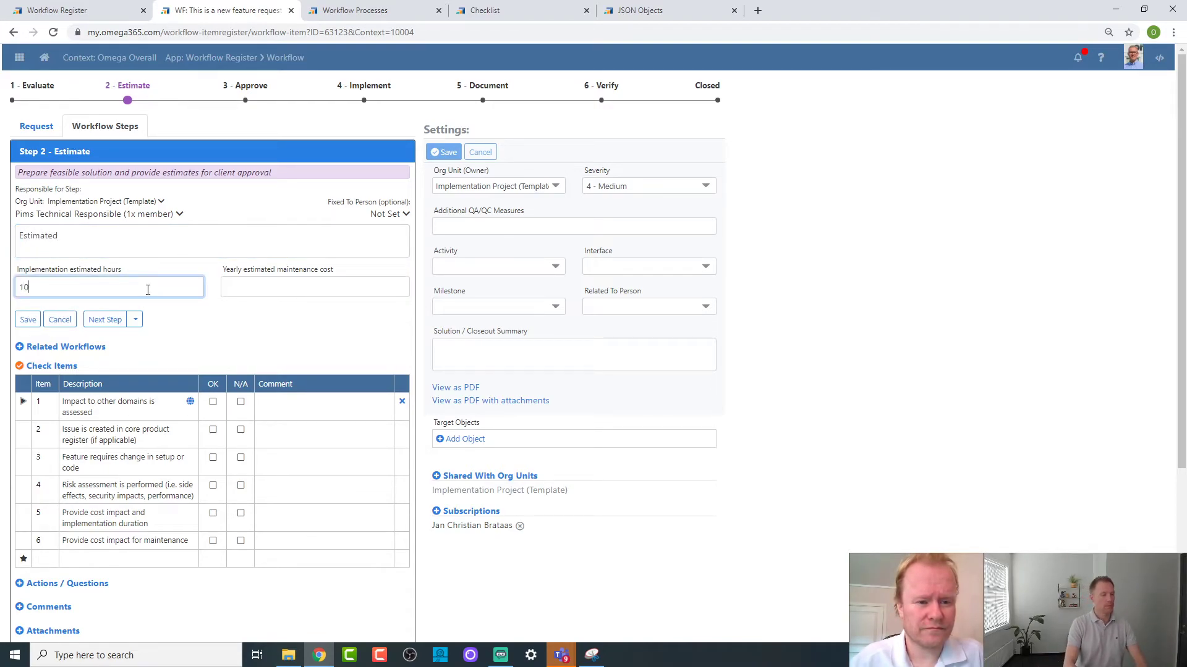
{"action": "left_click", "coordinate": [330, 290]}
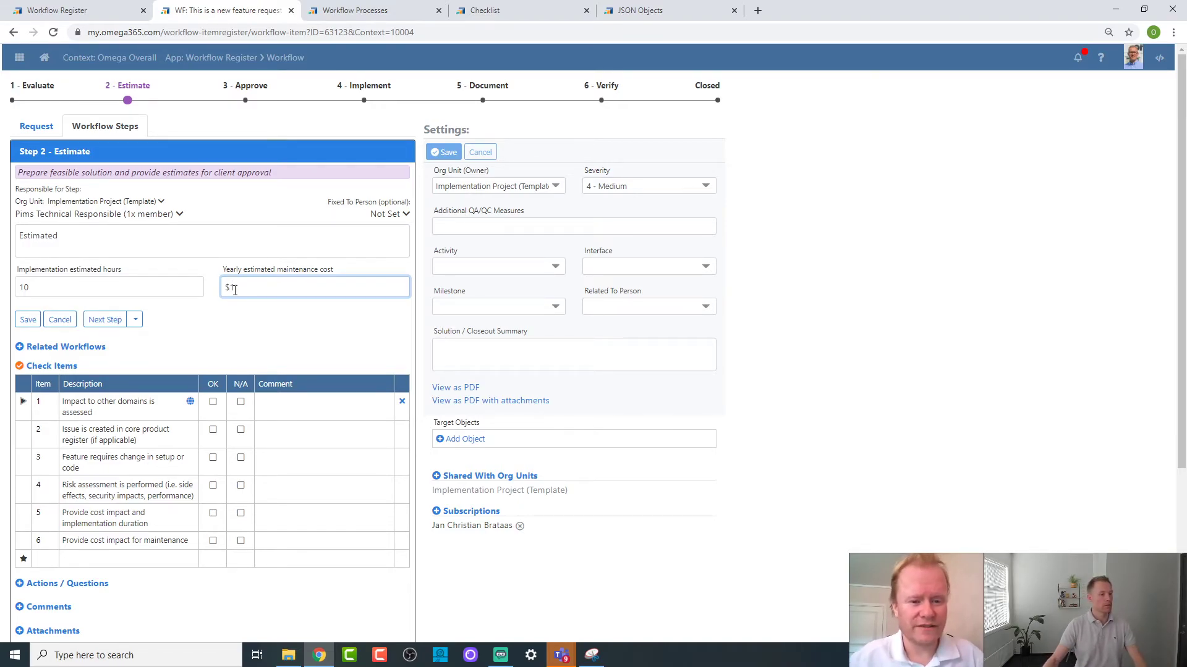
{"action": "left_click", "coordinate": [169, 290]}
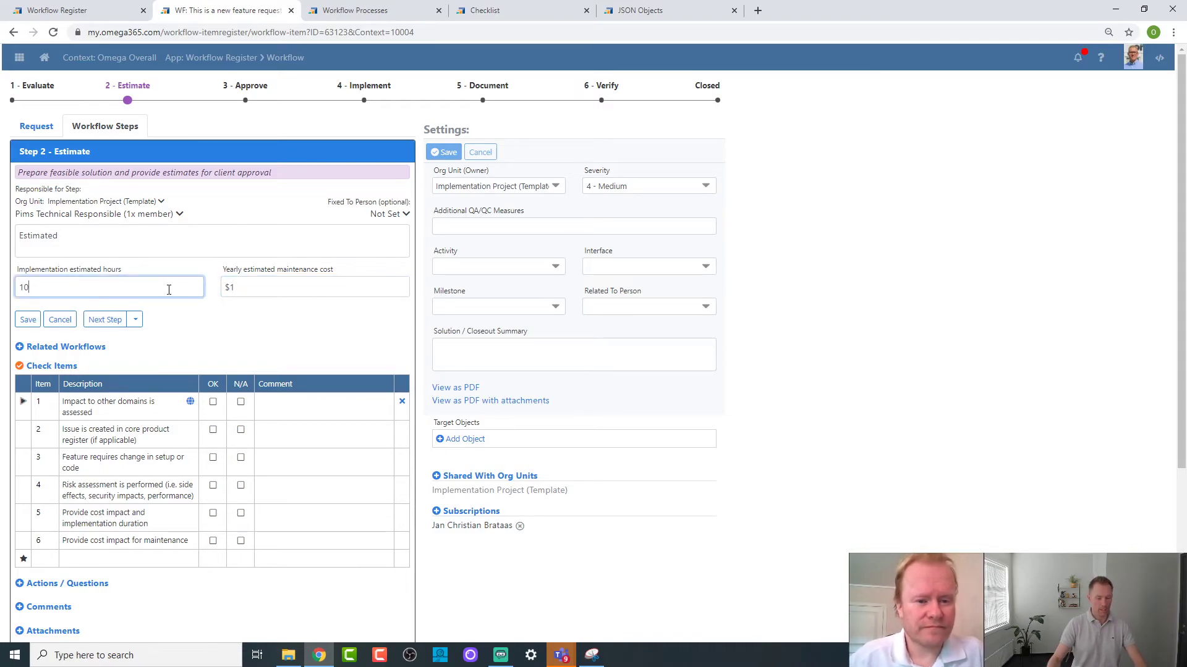
{"action": "left_click", "coordinate": [262, 283]}
{"action": "type", "text": "-10"}
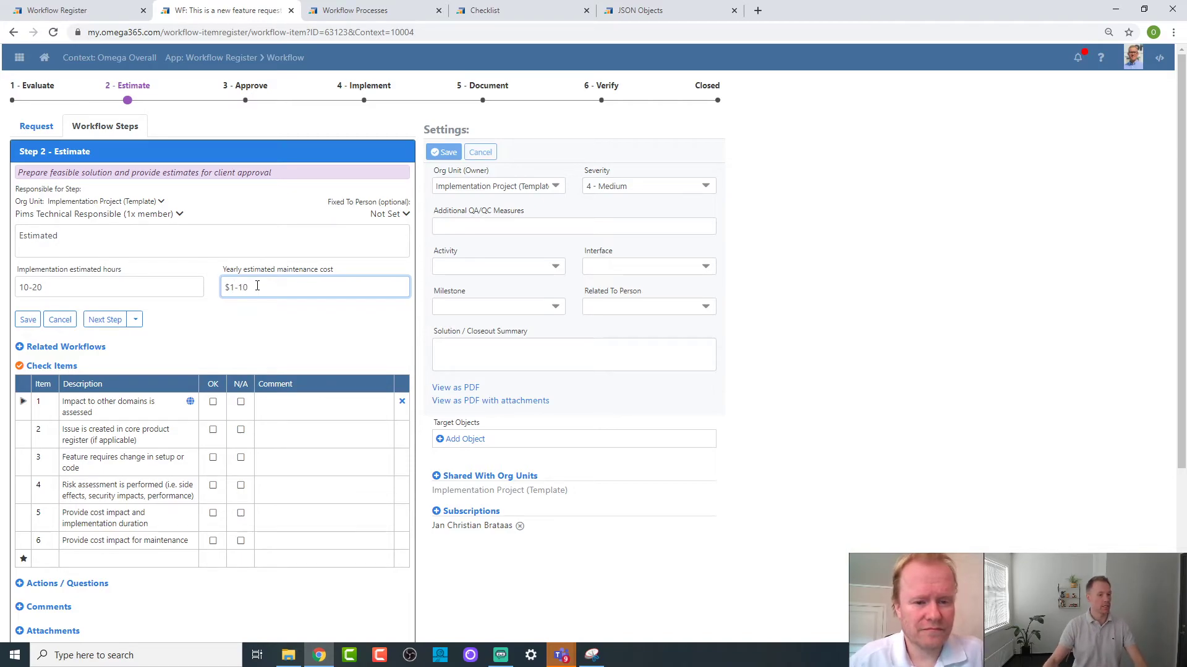
{"action": "left_click", "coordinate": [244, 329]}
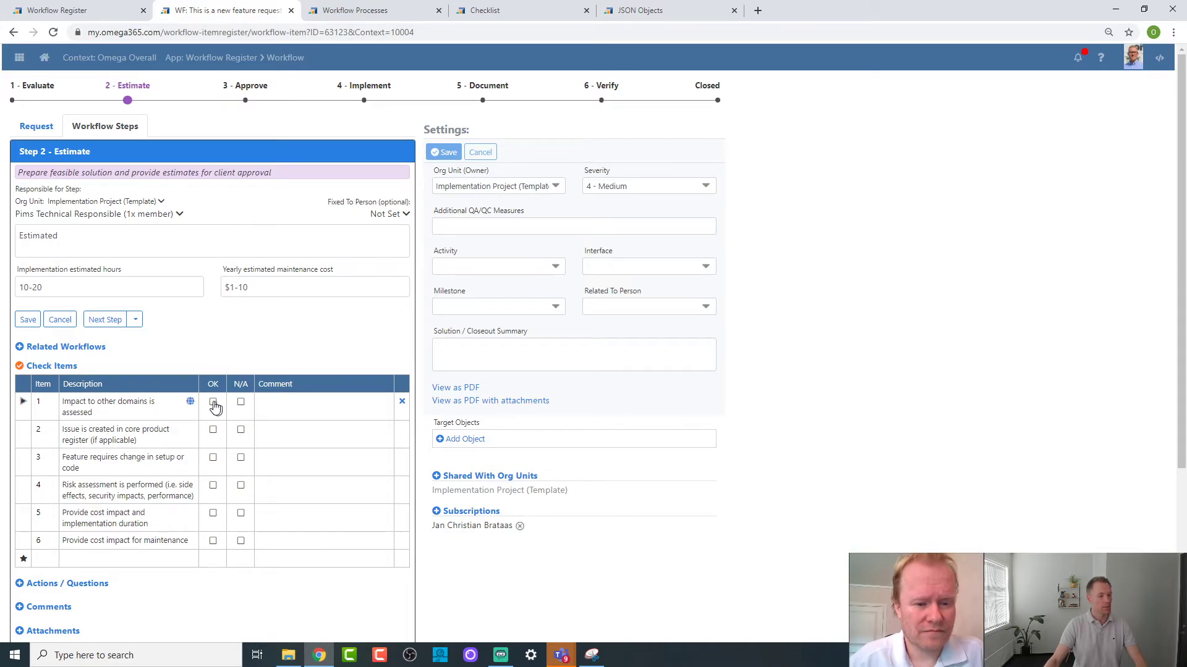
Step: Mark check item 1 of the Estimate step as N/A and check items 2 to 6 as OK
{"action": "left_click", "coordinate": [240, 404]}
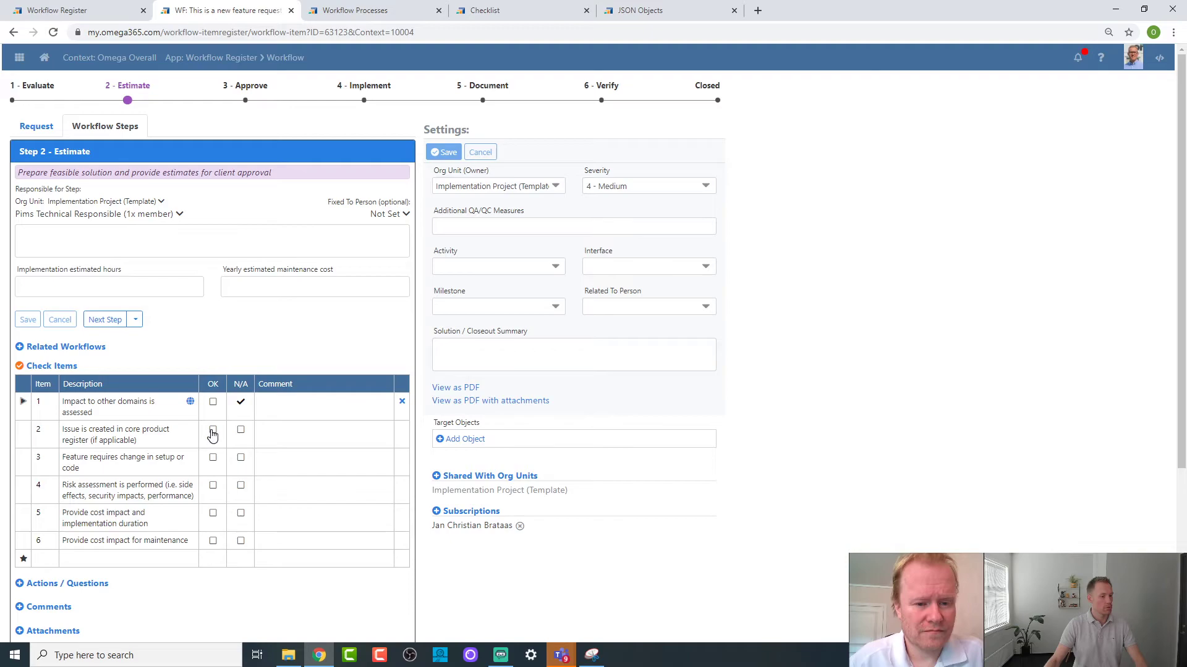
{"action": "left_click", "coordinate": [212, 430]}
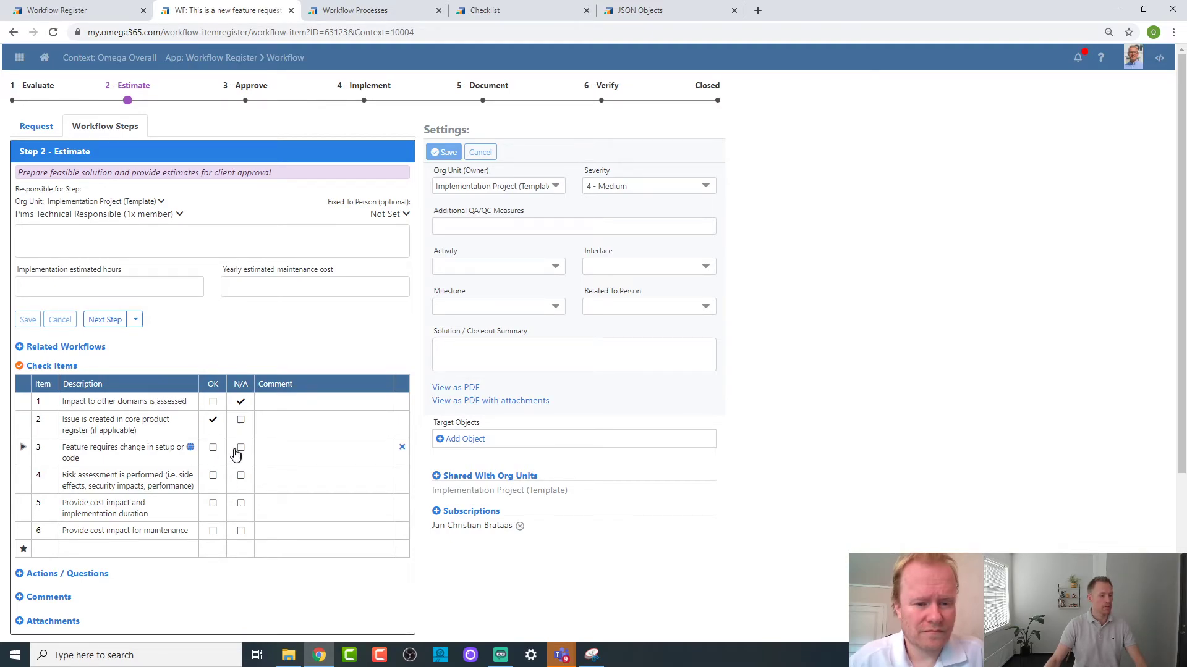
{"action": "left_click", "coordinate": [213, 449]}
{"action": "left_click", "coordinate": [212, 476]}
{"action": "left_click", "coordinate": [213, 504]}
{"action": "left_click", "coordinate": [212, 532]}
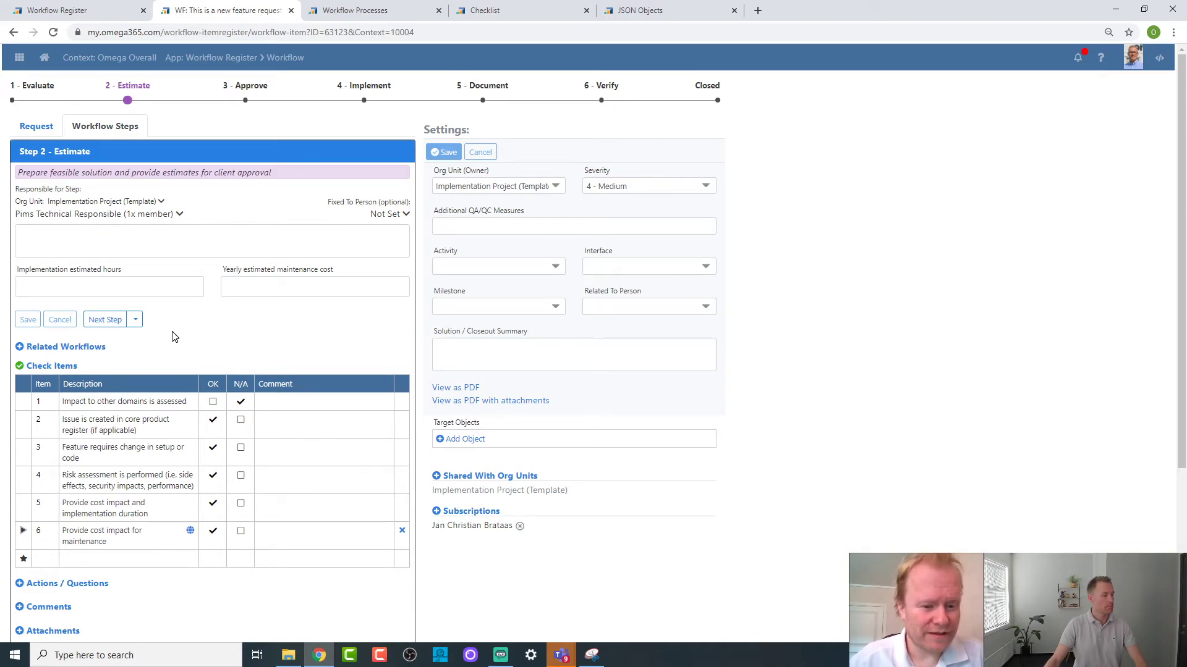
Step: Add an action to the Estimate step reading "Can you estimat the work on the core part of the app", assign it to a colleague and save it
{"action": "scroll", "coordinate": [128, 412], "scroll_direction": "down", "scroll_amount": 1}
{"action": "scroll", "coordinate": [128, 413], "scroll_direction": "down", "scroll_amount": 2}
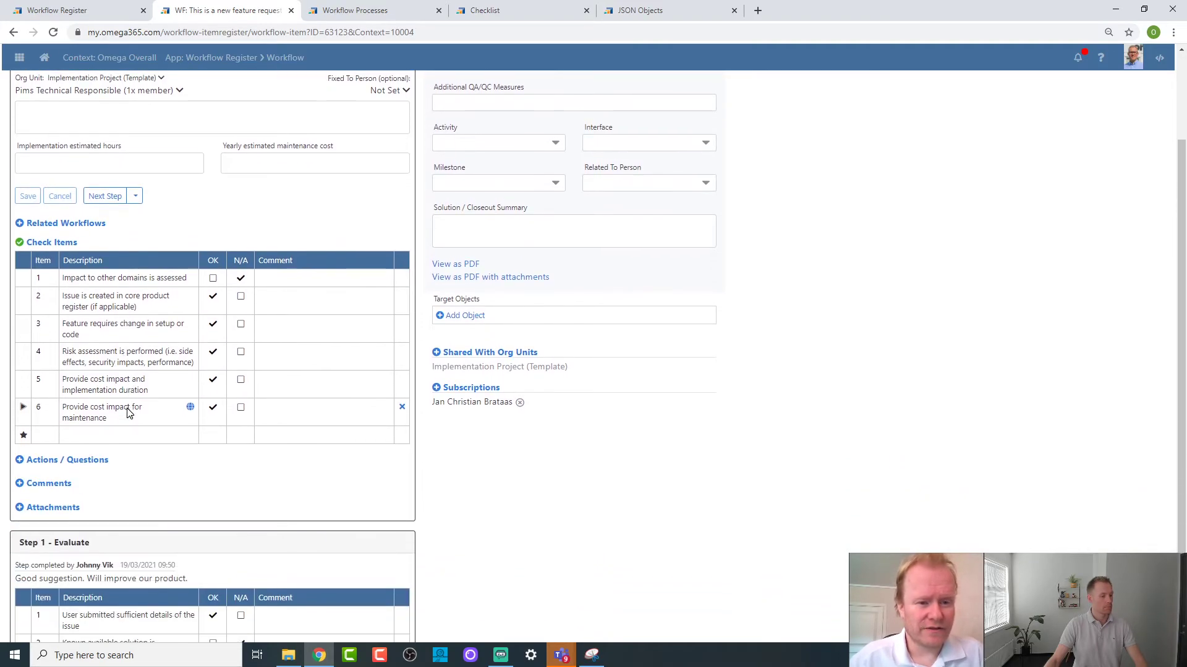
{"action": "left_click", "coordinate": [79, 465]}
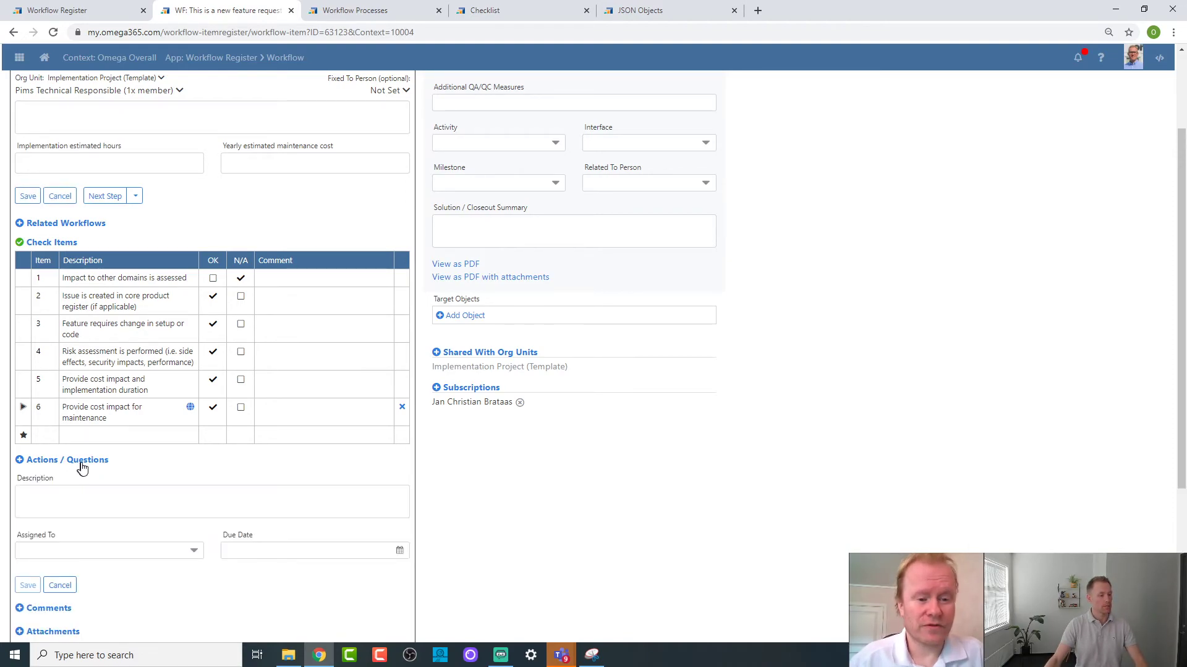
{"action": "scroll", "coordinate": [165, 461], "scroll_direction": "down", "scroll_amount": 2}
{"action": "left_click", "coordinate": [191, 378]}
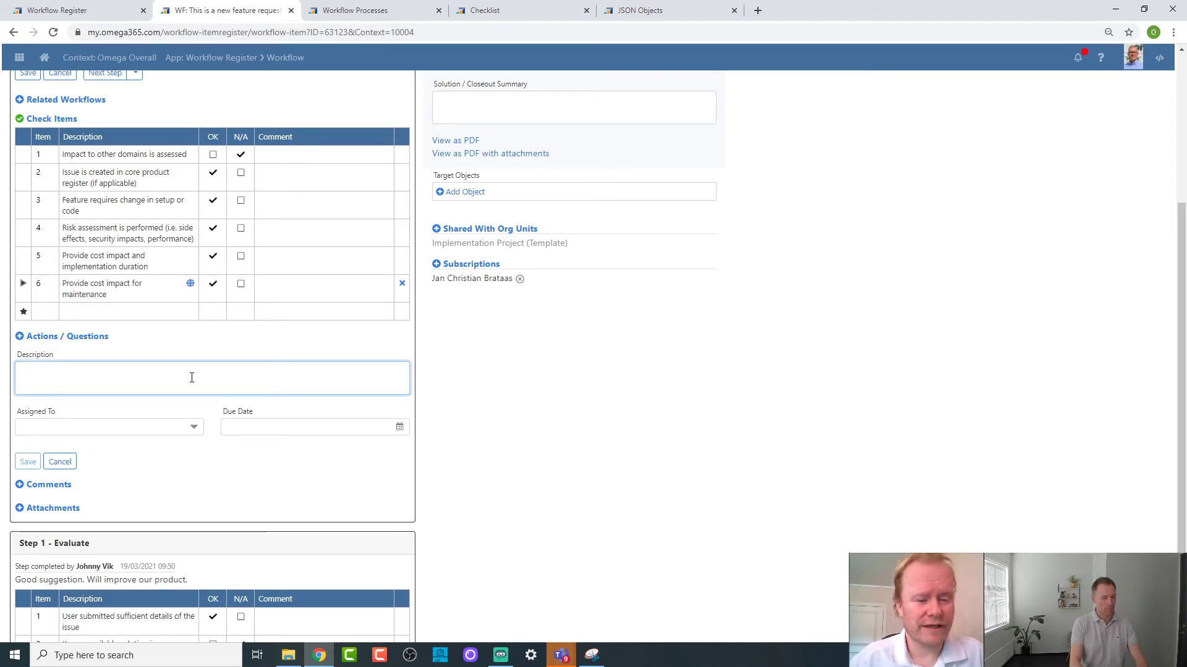
{"action": "type", "text": "C"}
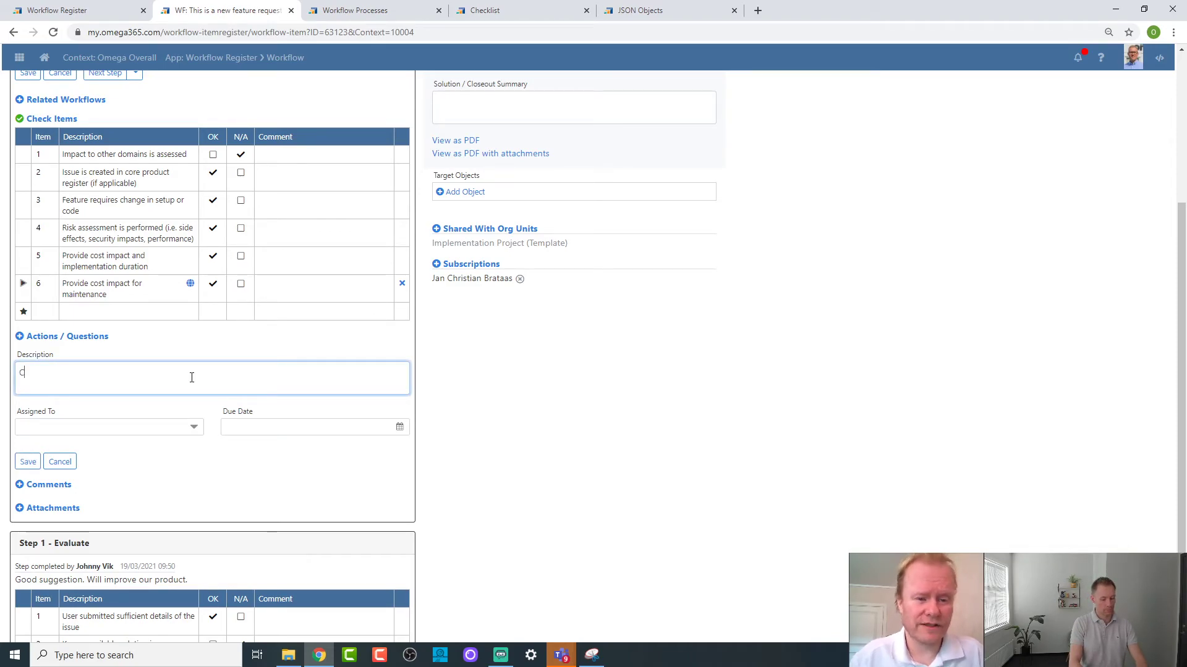
{"action": "type", "text": "an you estimat the work "}
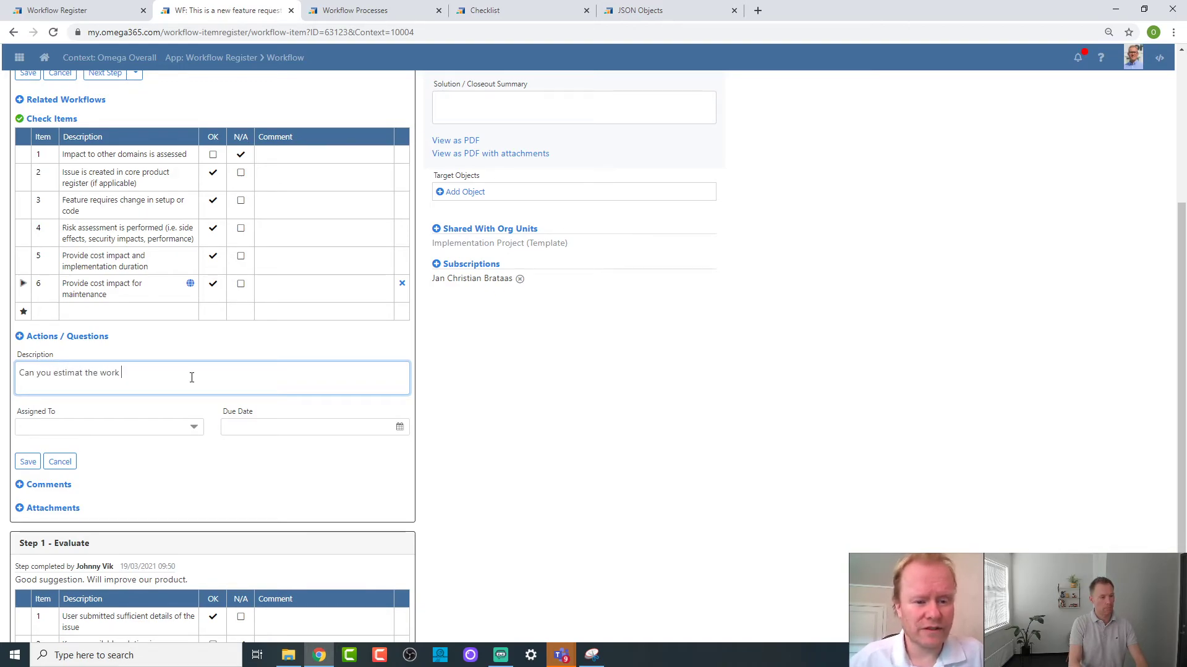
{"action": "type", "text": "on the core part of the app"}
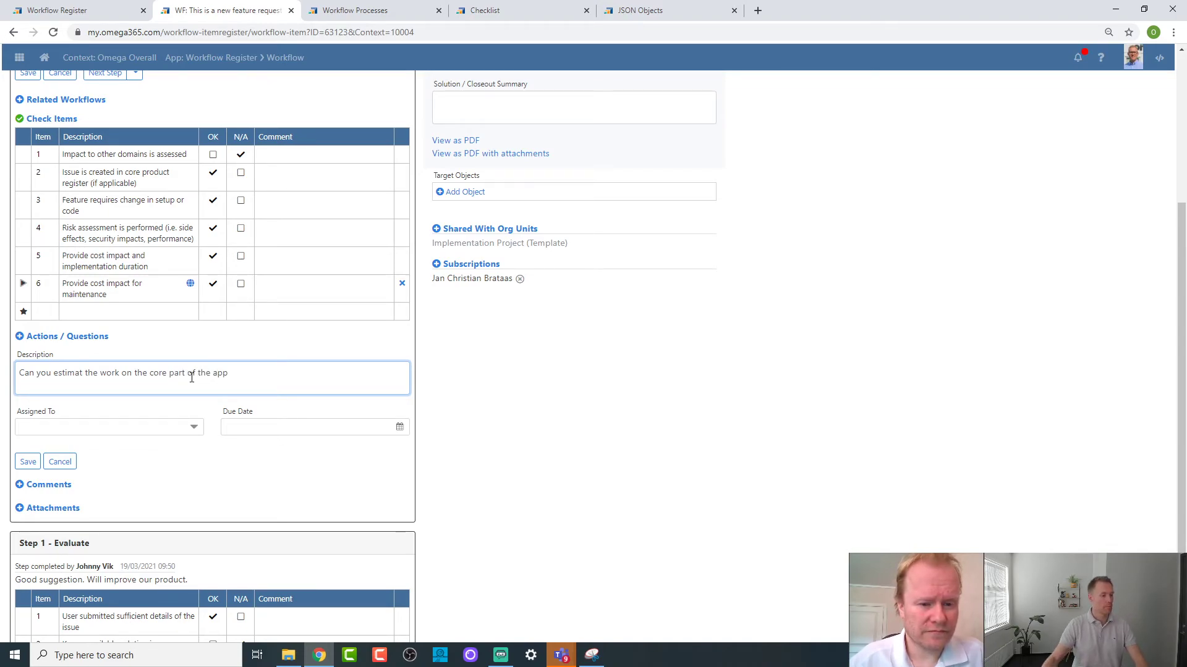
{"action": "left_click", "coordinate": [192, 427]}
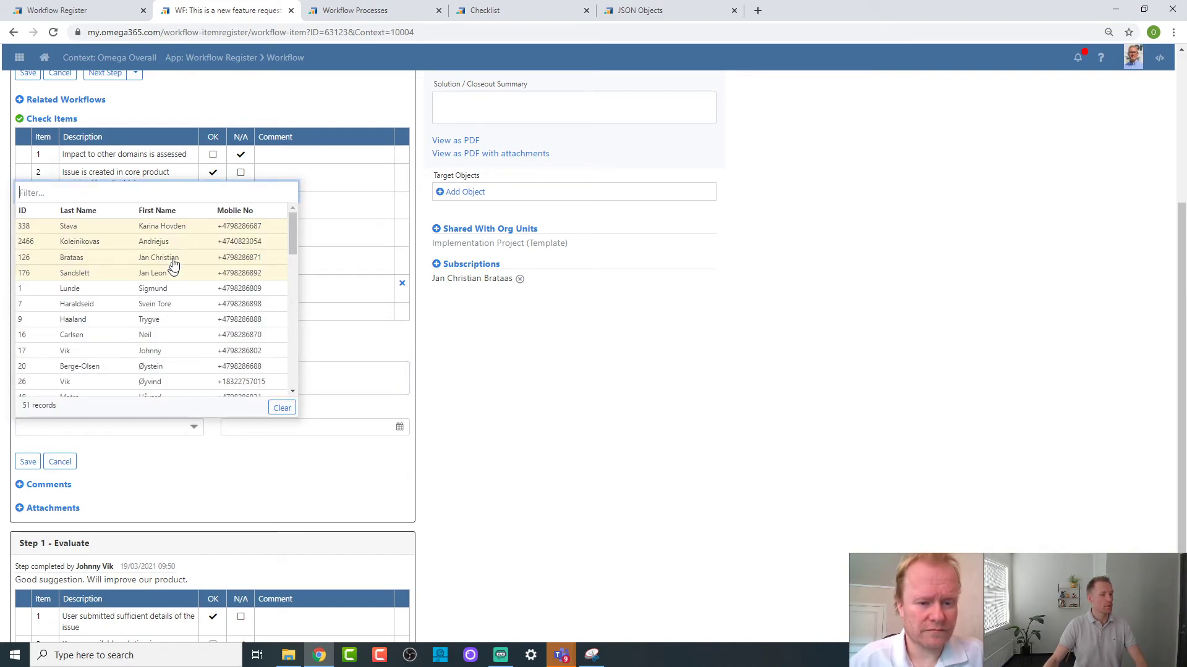
{"action": "left_click", "coordinate": [168, 242]}
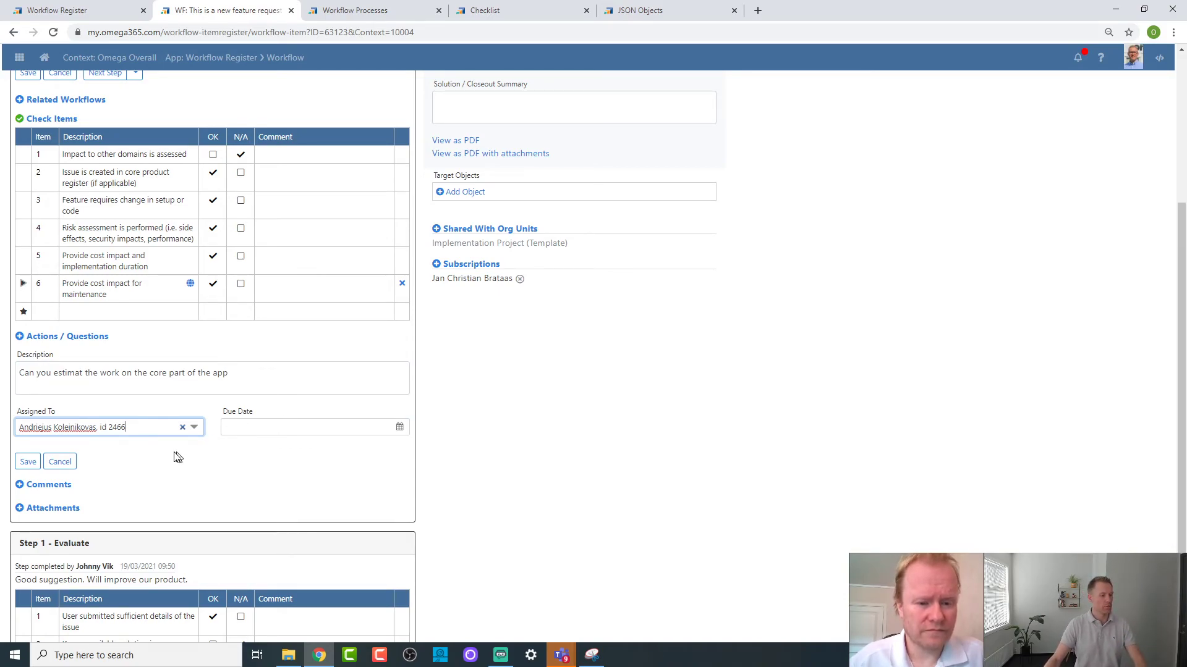
{"action": "left_click", "coordinate": [27, 462]}
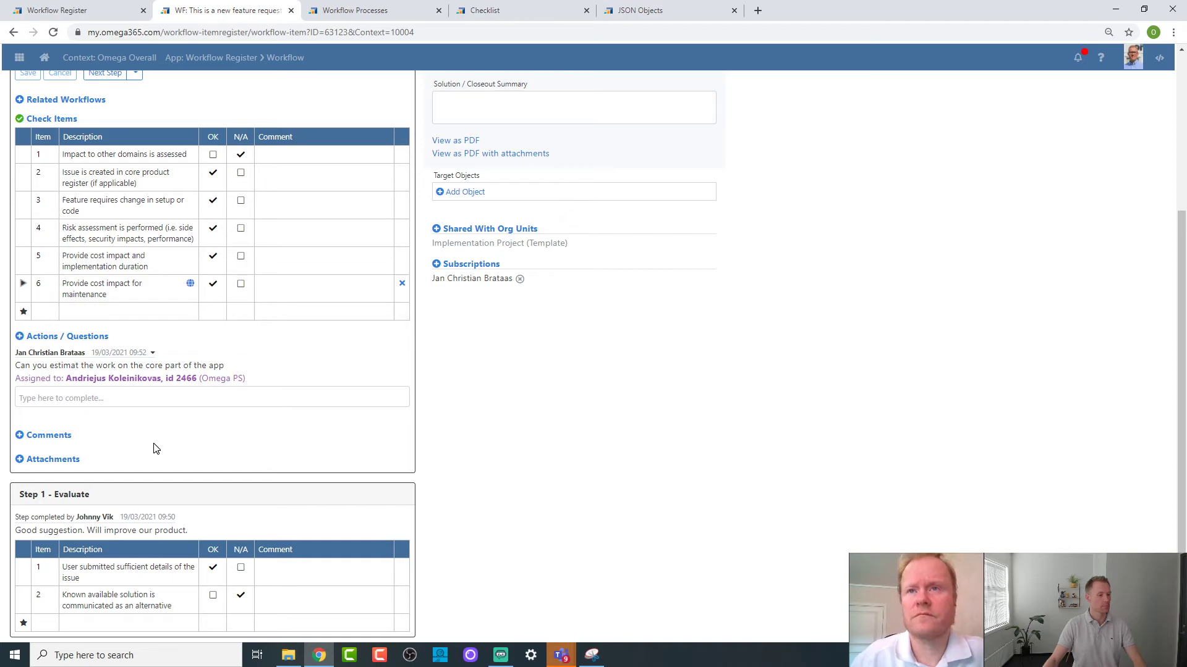
Step: Enter the Estimate proposal "Estimated" with implementation estimated hours 10-20 and yearly estimated maintenance cost $1-10, and save the step
{"action": "scroll", "coordinate": [171, 447], "scroll_direction": "up", "scroll_amount": 4}
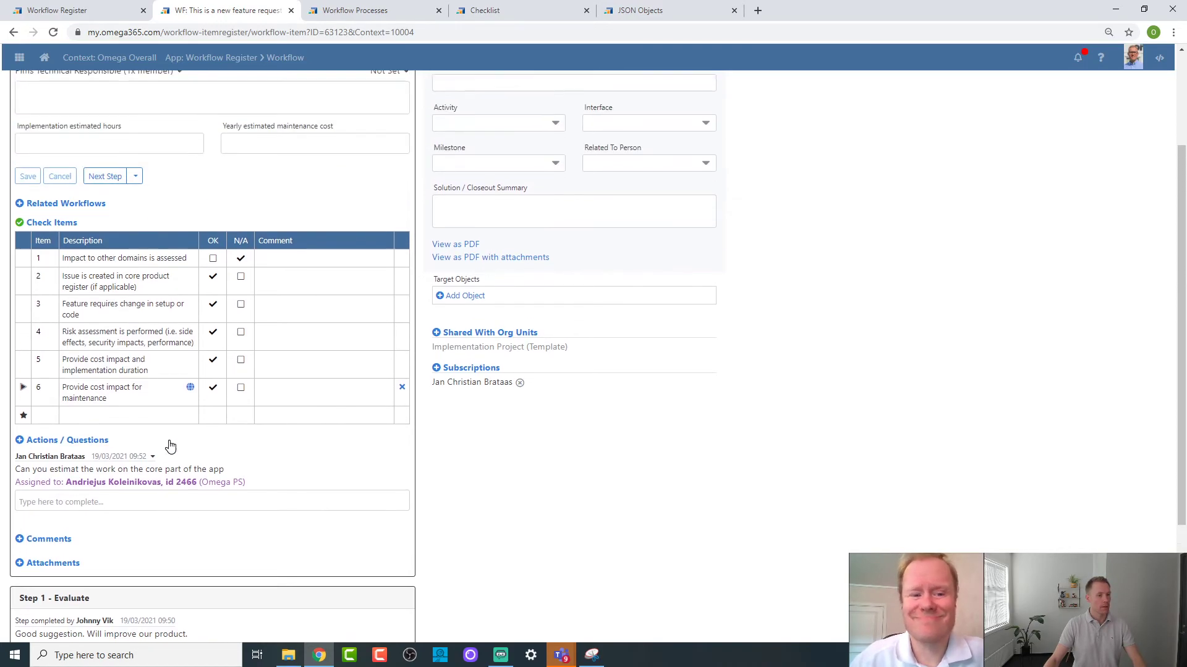
{"action": "left_click", "coordinate": [105, 249]}
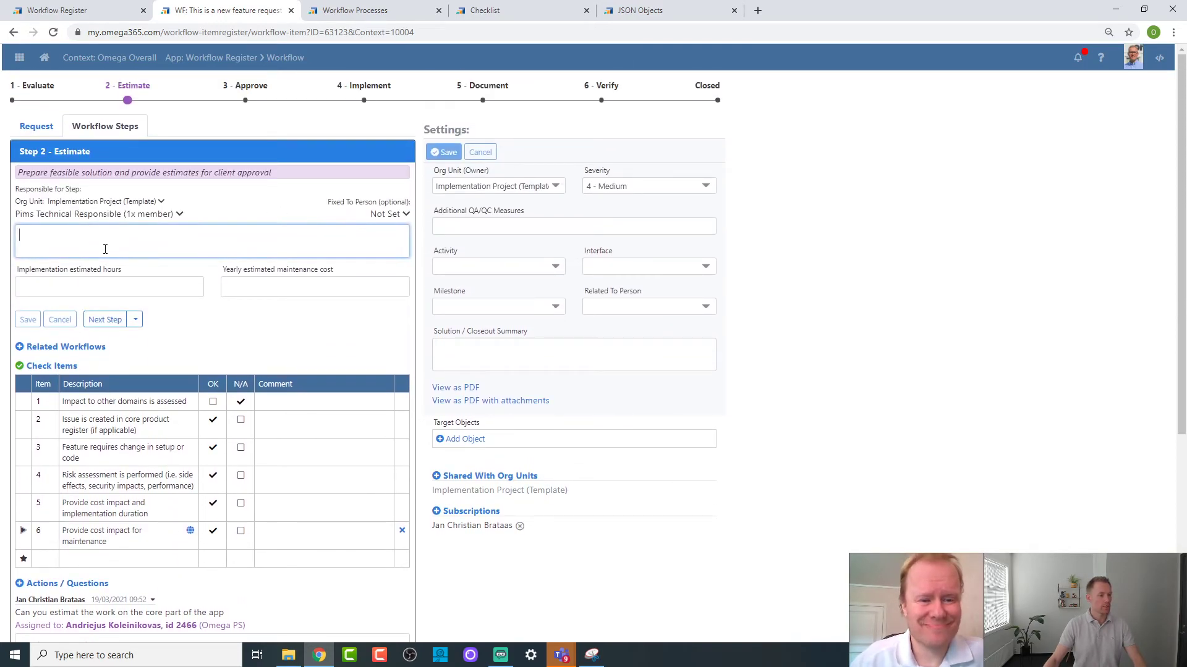
{"action": "type", "text": "Est"}
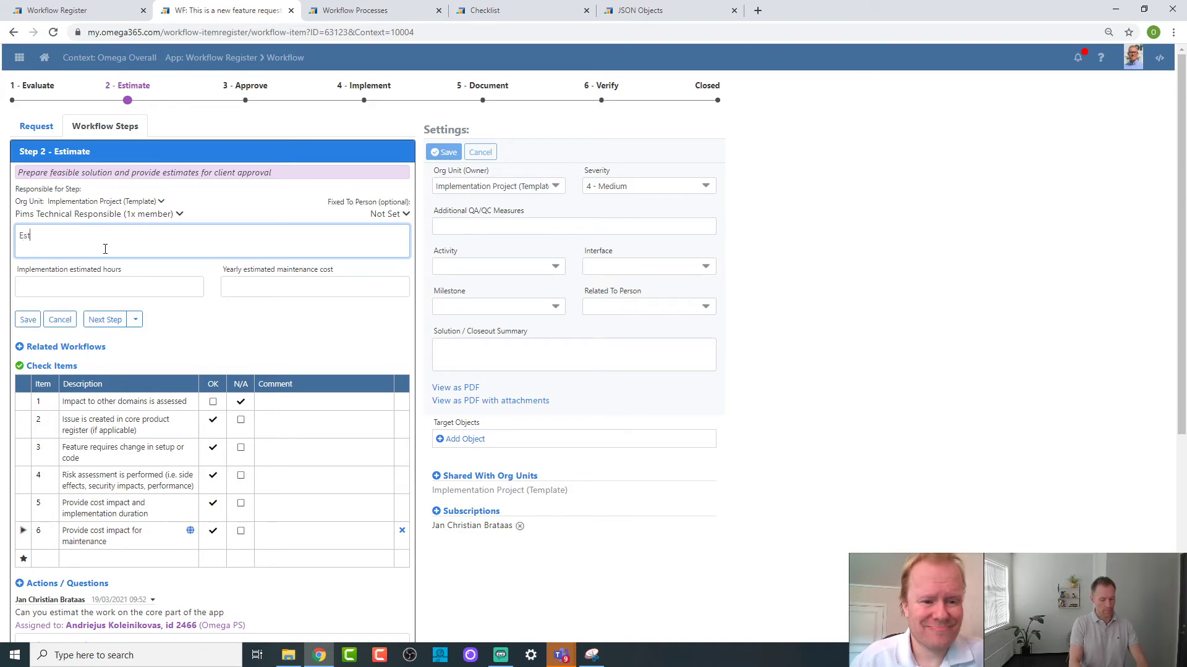
{"action": "type", "text": "imated"}
{"action": "left_click", "coordinate": [178, 288]}
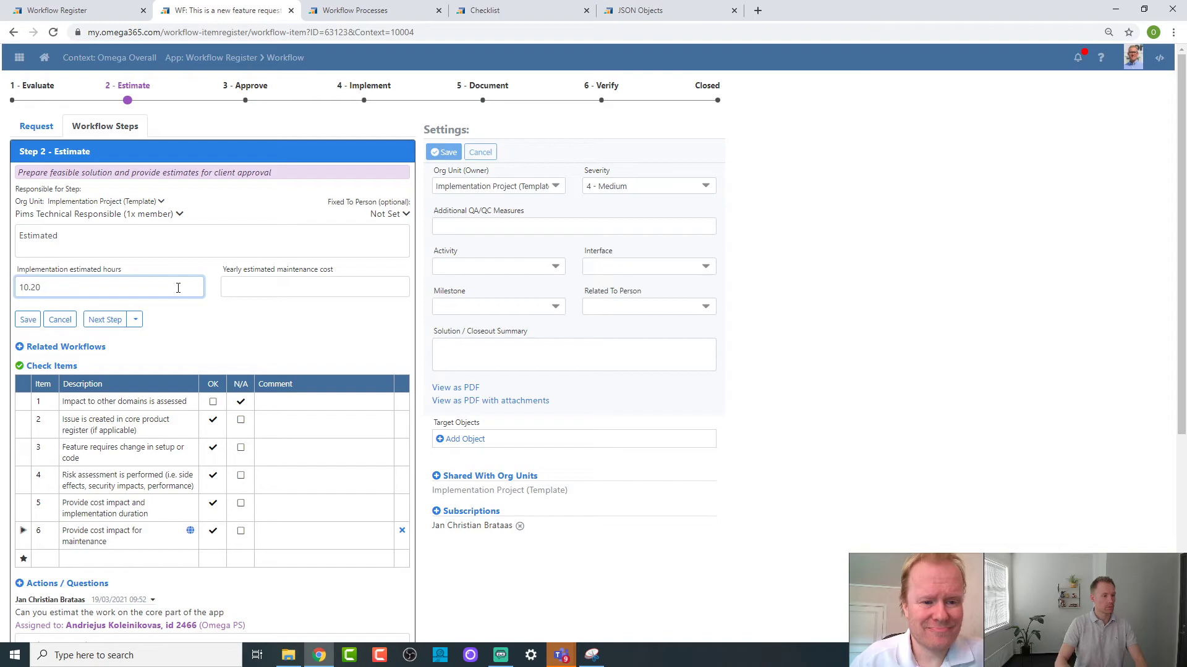
{"action": "type", "text": "-"}
{"action": "key", "text": "Tab"}
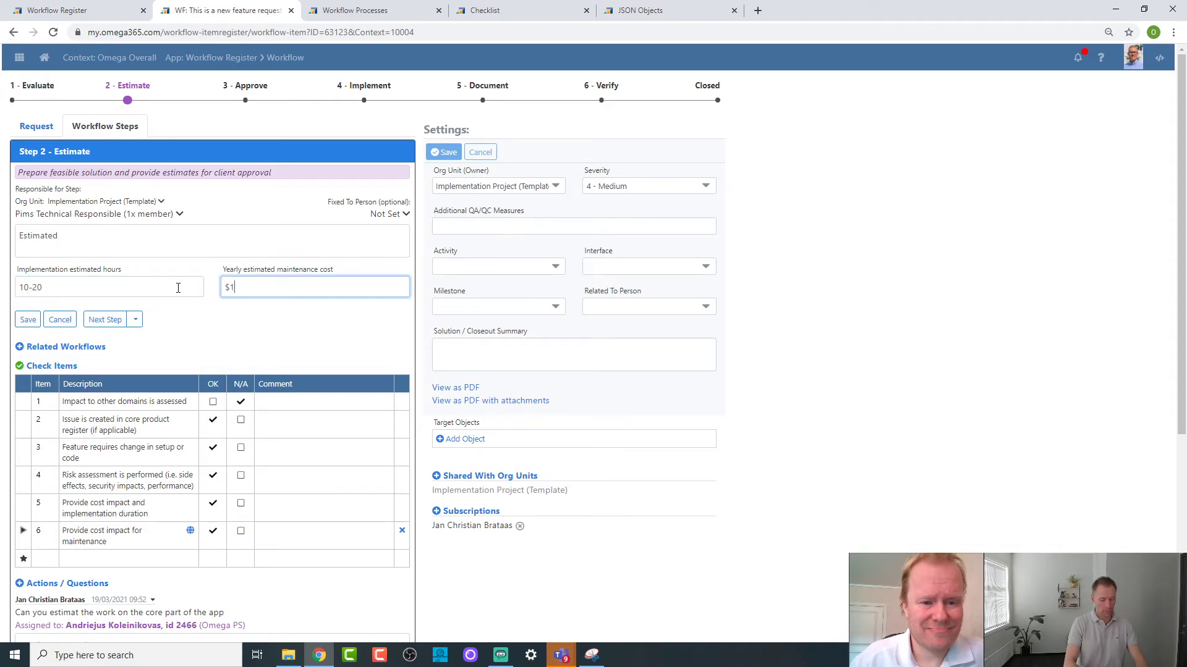
{"action": "left_click", "coordinate": [36, 321]}
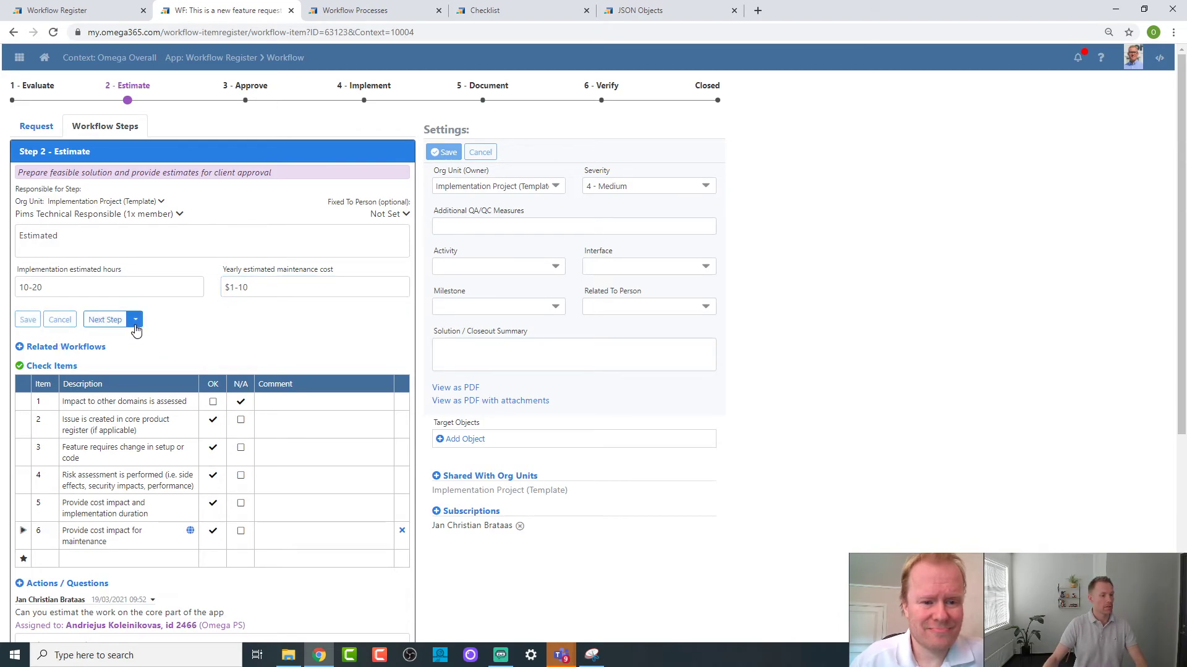
Step: Advance the workflow to 3 - Approve and fix the step's responsibility to a person selected from the persons list
{"action": "left_click", "coordinate": [135, 325]}
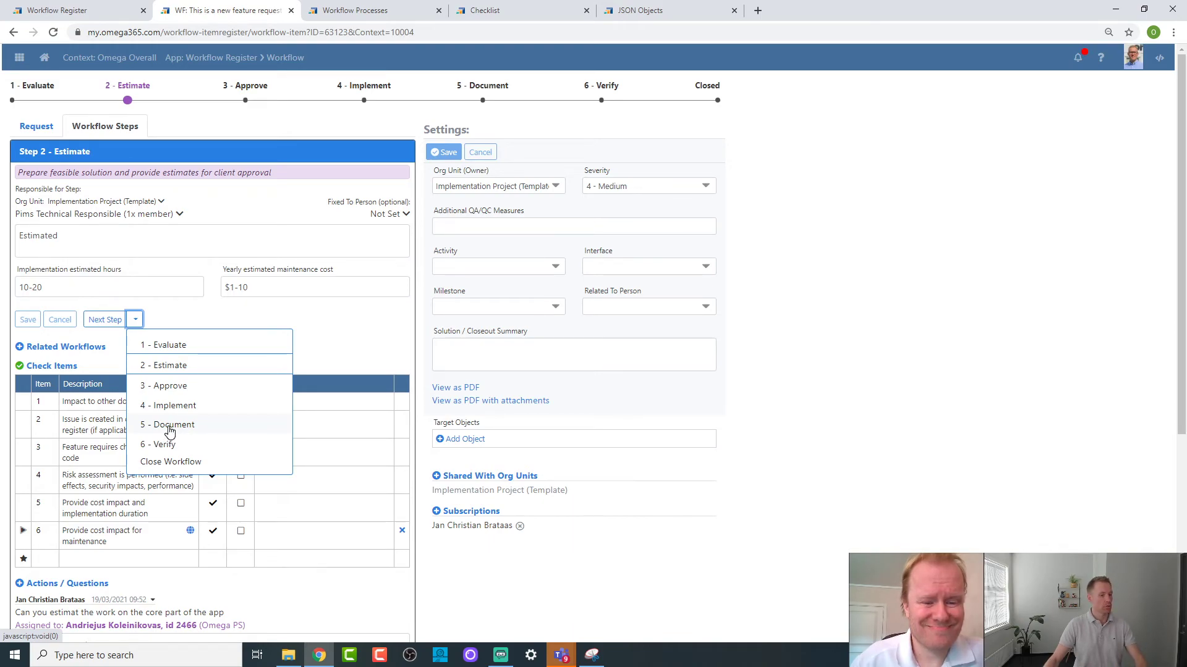
{"action": "left_click", "coordinate": [184, 386]}
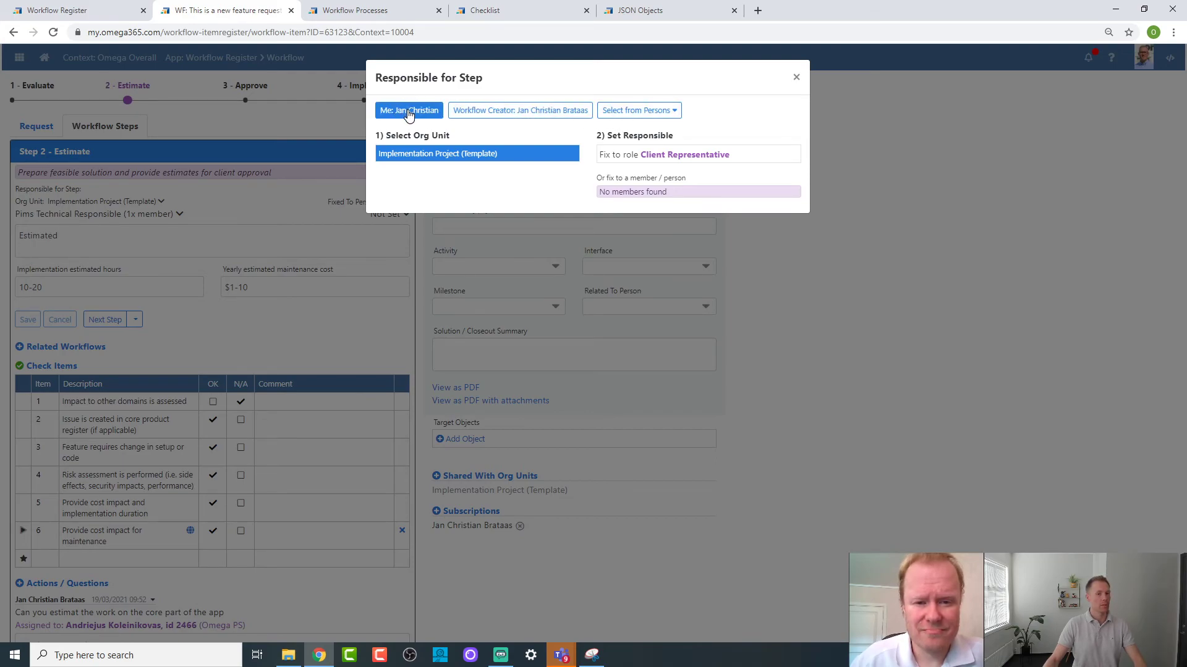
{"action": "left_click", "coordinate": [647, 111]}
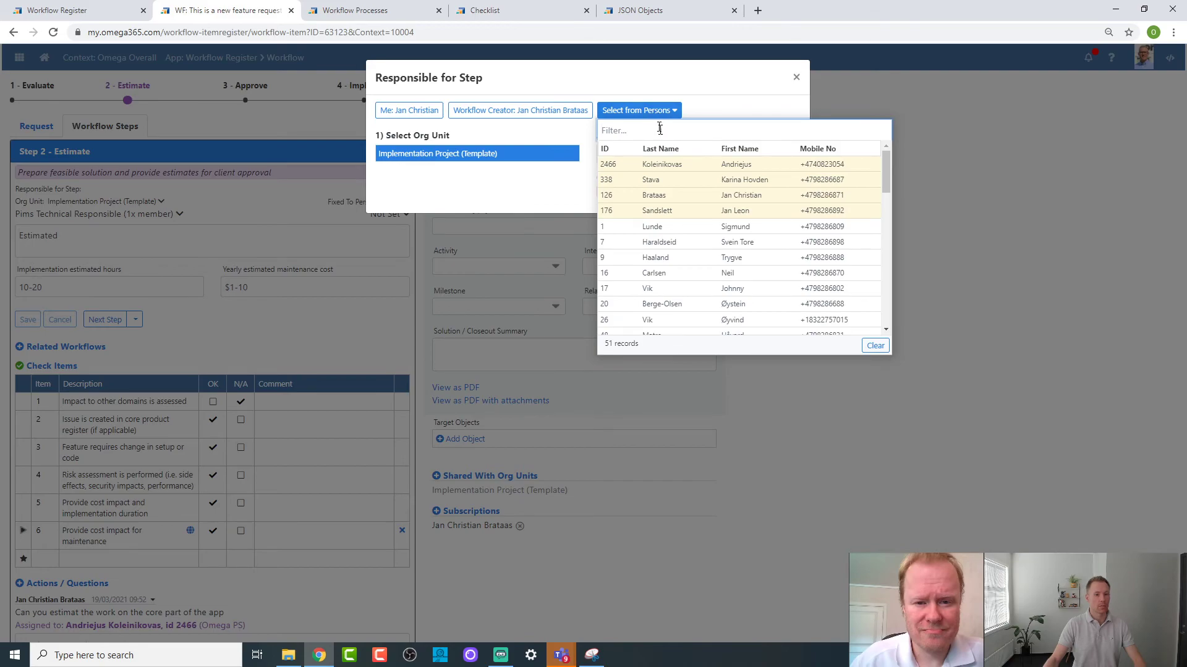
{"action": "left_click", "coordinate": [663, 164]}
{"action": "left_click", "coordinate": [666, 169]}
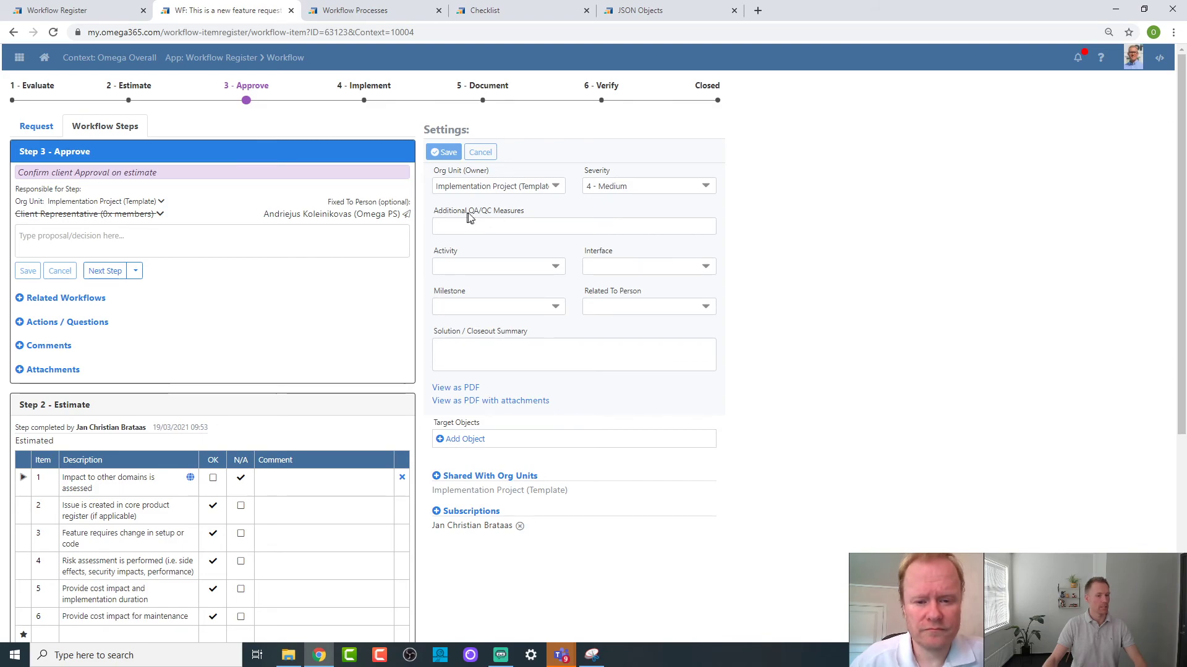
Step: Check the available Additional QA/QC Measures options and review the request details before returning to the workflow steps
{"action": "left_click", "coordinate": [513, 228]}
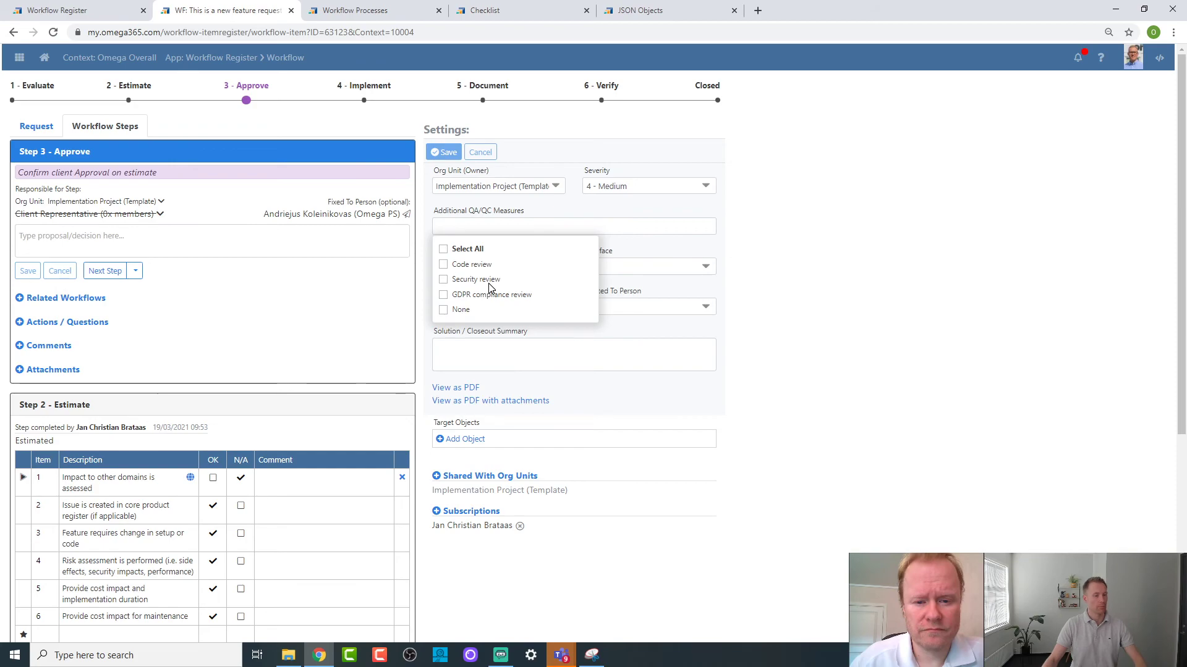
{"action": "left_click", "coordinate": [825, 270]}
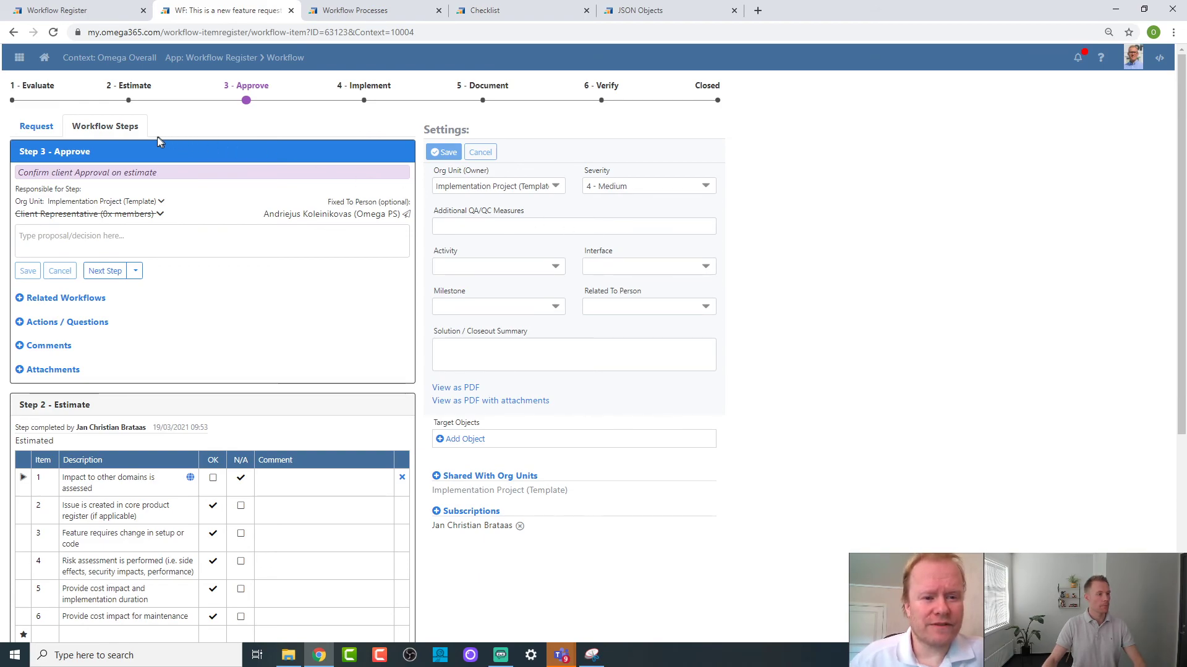
{"action": "left_click", "coordinate": [35, 128]}
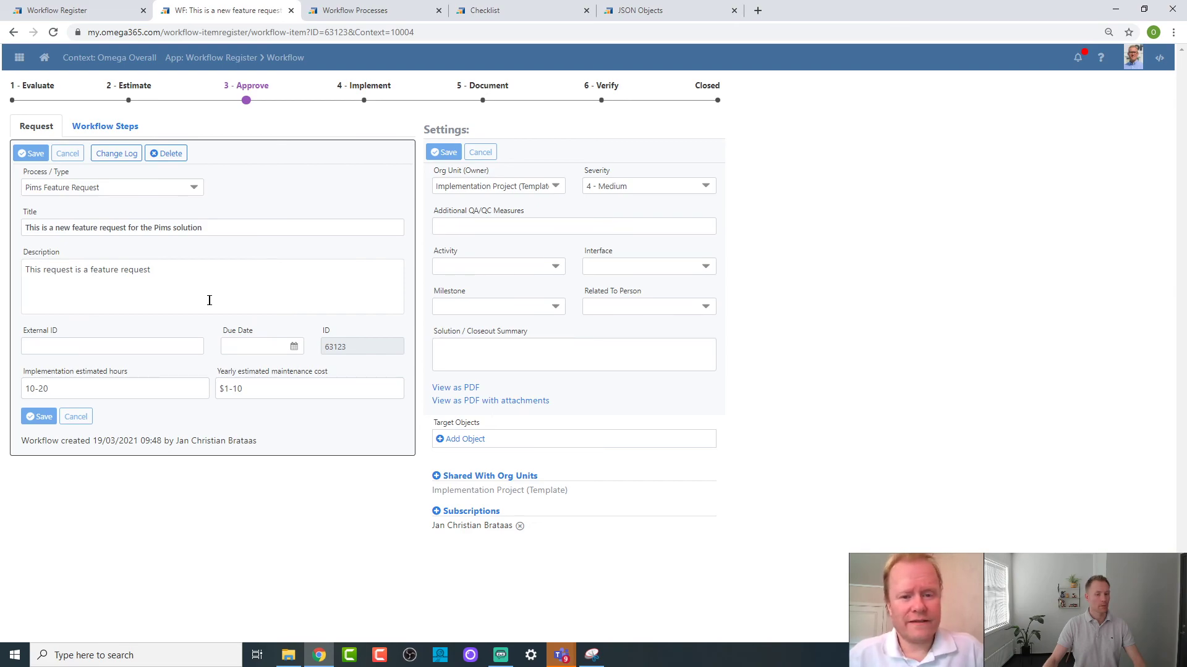
{"action": "left_click", "coordinate": [121, 124]}
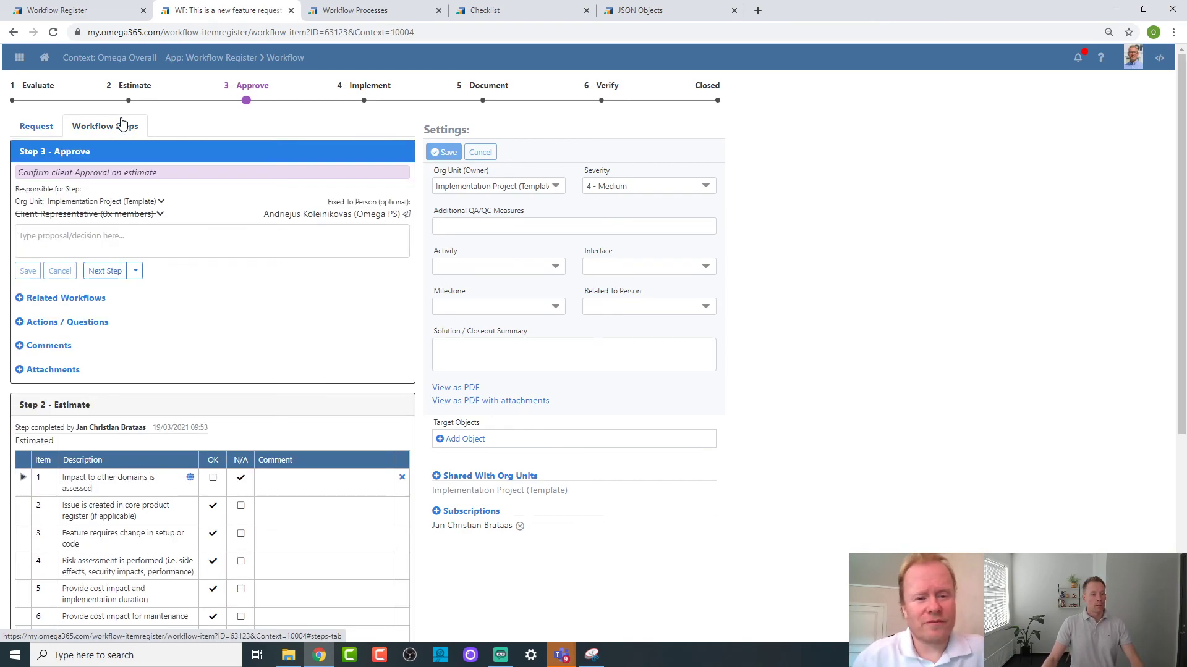